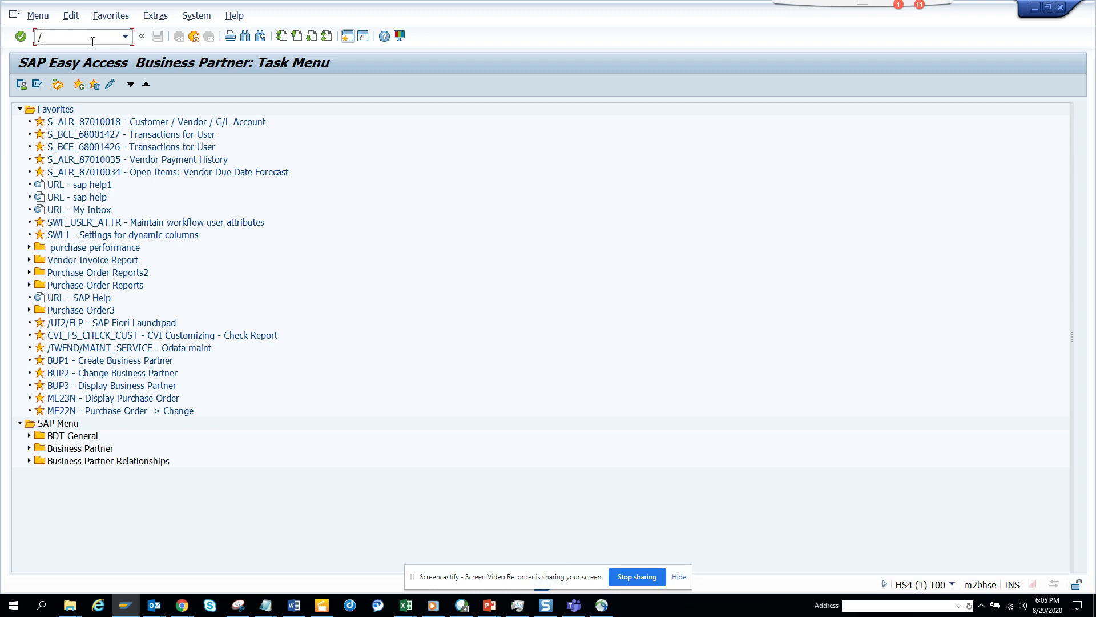
{"action": "type", "text": "me23n"}
{"action": "key", "text": "Return"}
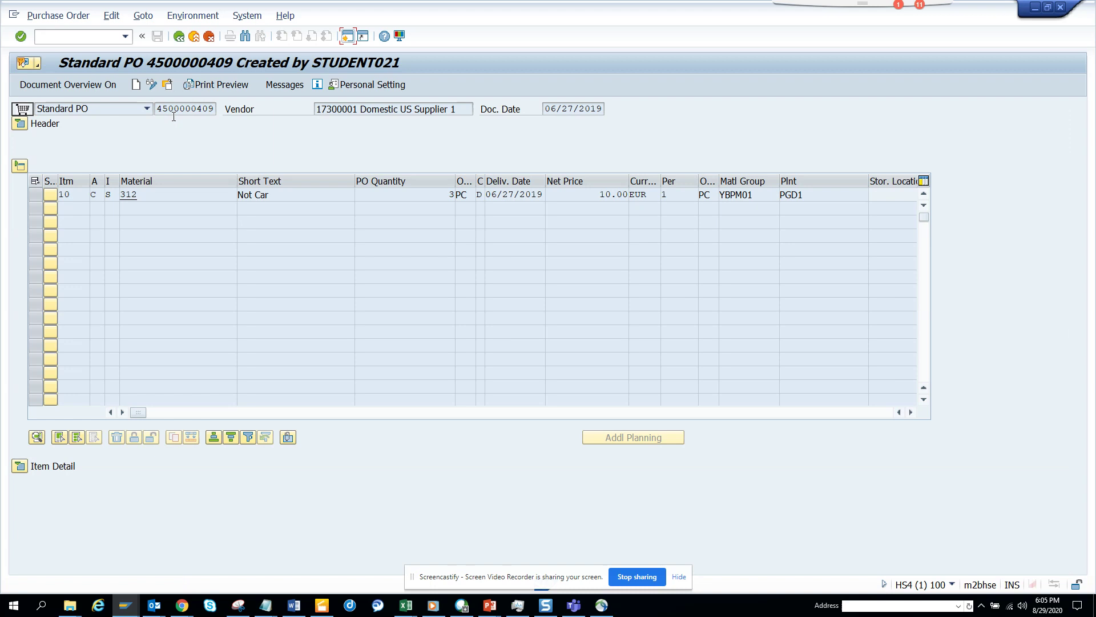
Check the PO's archived workflows and select its object type, BUS2012
{"action": "left_click", "coordinate": [38, 64]}
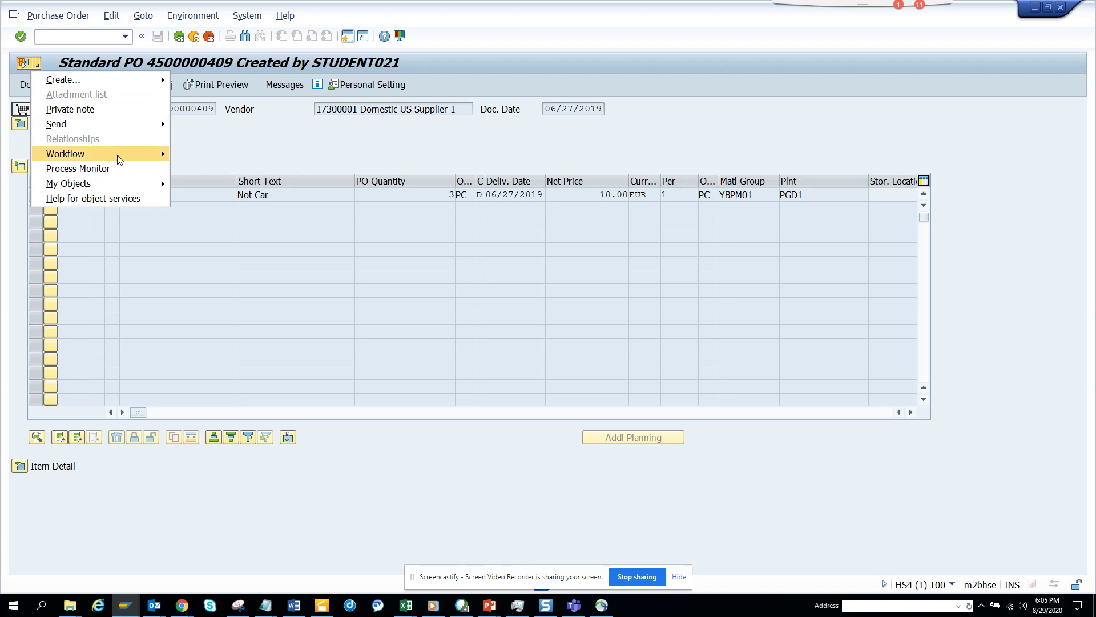
{"action": "mouse_move", "coordinate": [117, 154]}
{"action": "left_click", "coordinate": [200, 168]}
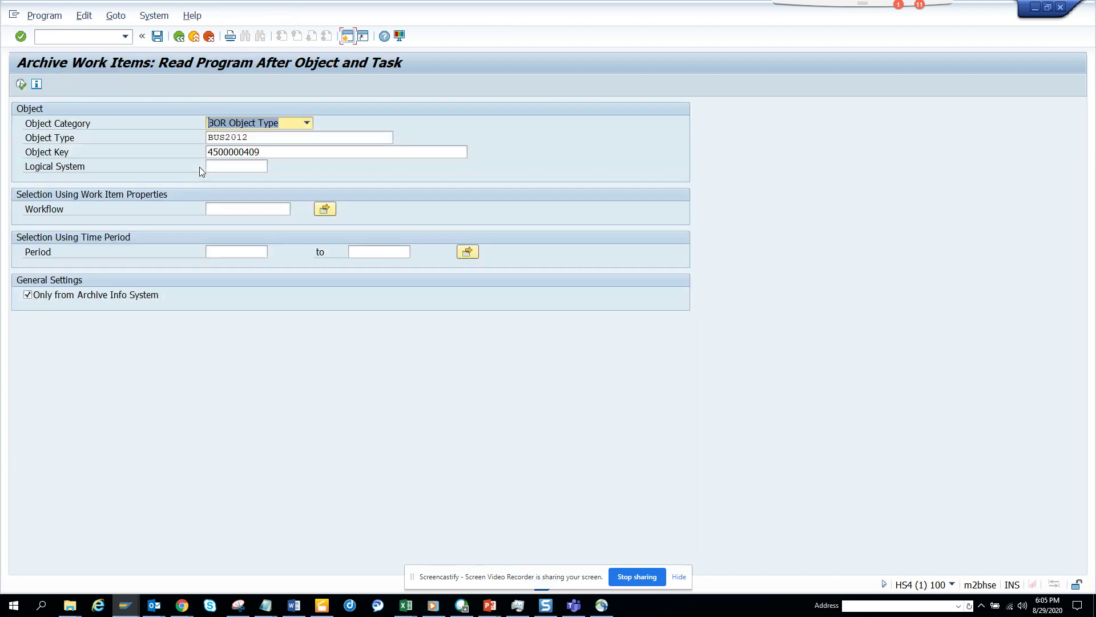
{"action": "left_click_drag", "start_coordinate": [262, 142], "coordinate": [195, 140]}
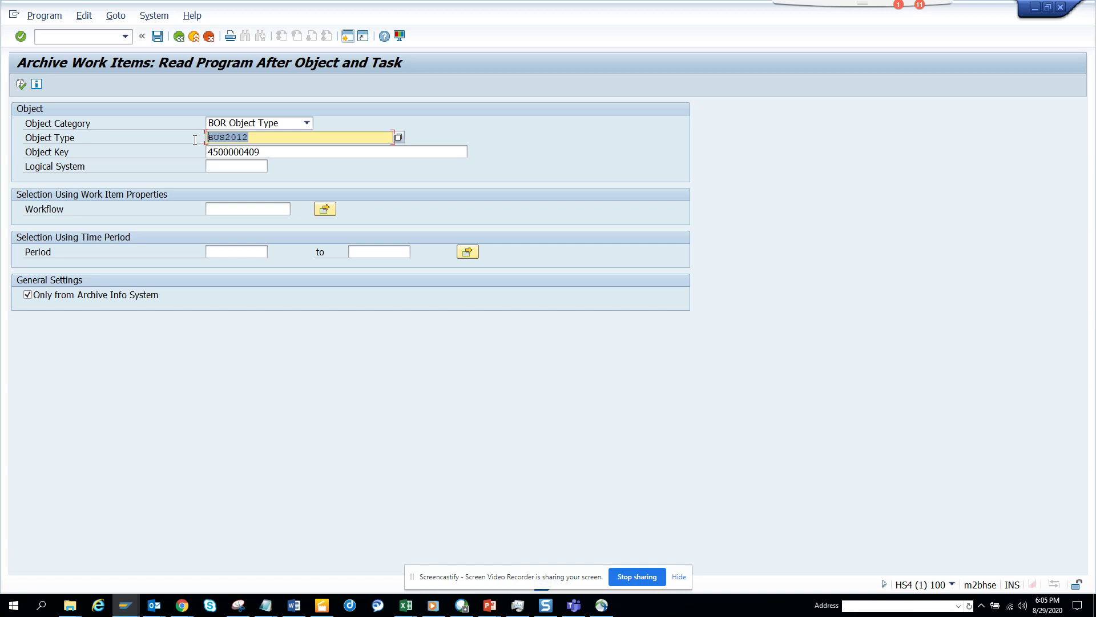
{"action": "left_click", "coordinate": [195, 140]}
Switch to the other session showing table MARC in the Data Browser
{"action": "left_click", "coordinate": [347, 35]}
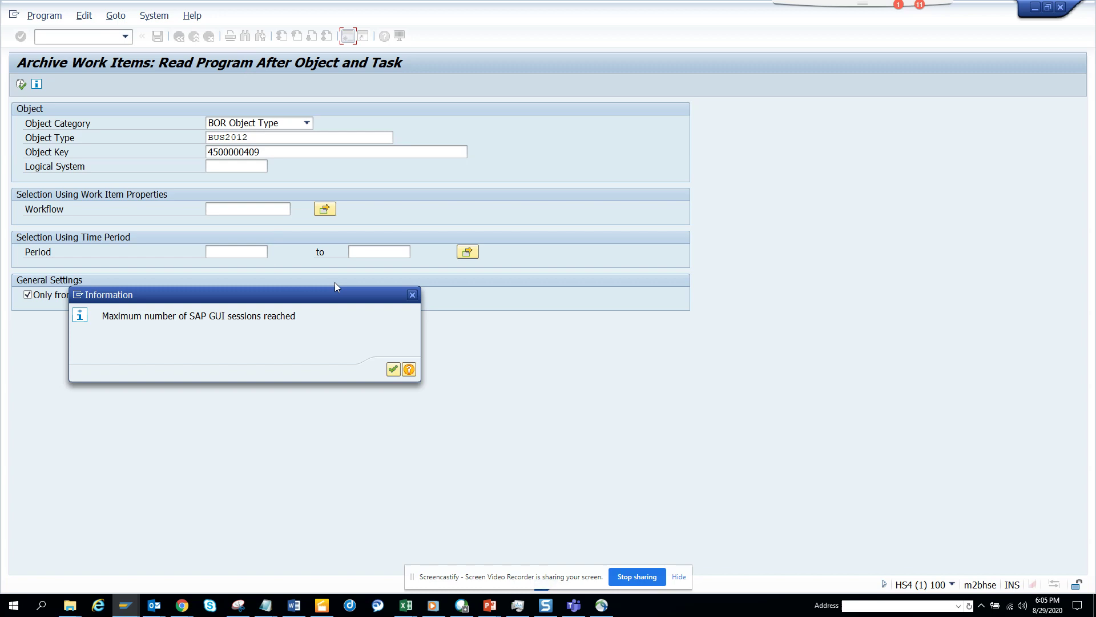
{"action": "left_click", "coordinate": [412, 294]}
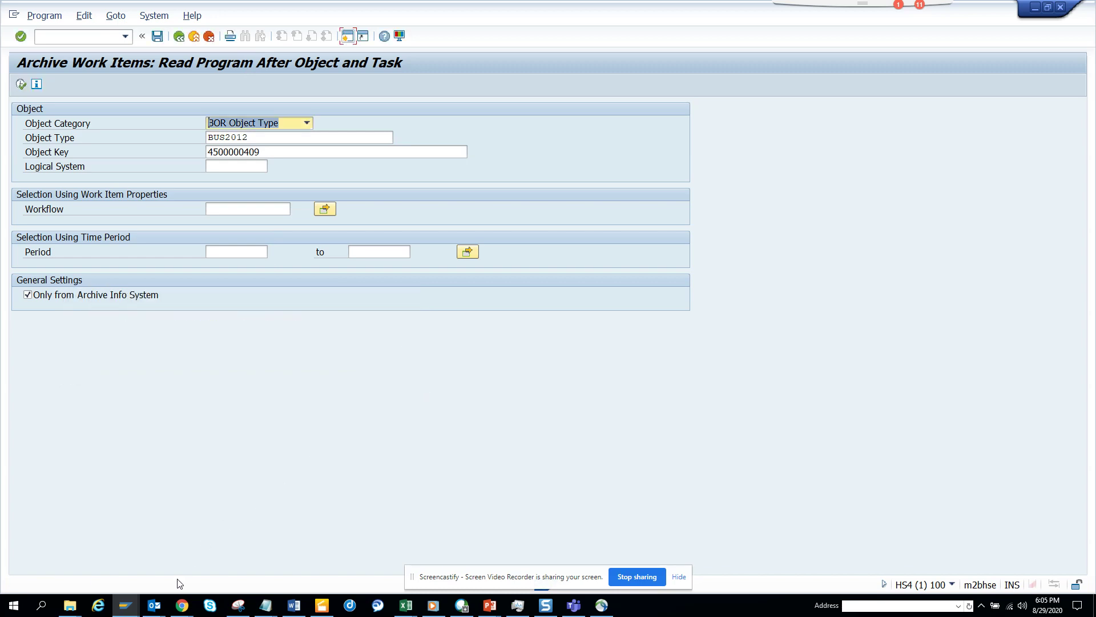
{"action": "mouse_move", "coordinate": [127, 607]}
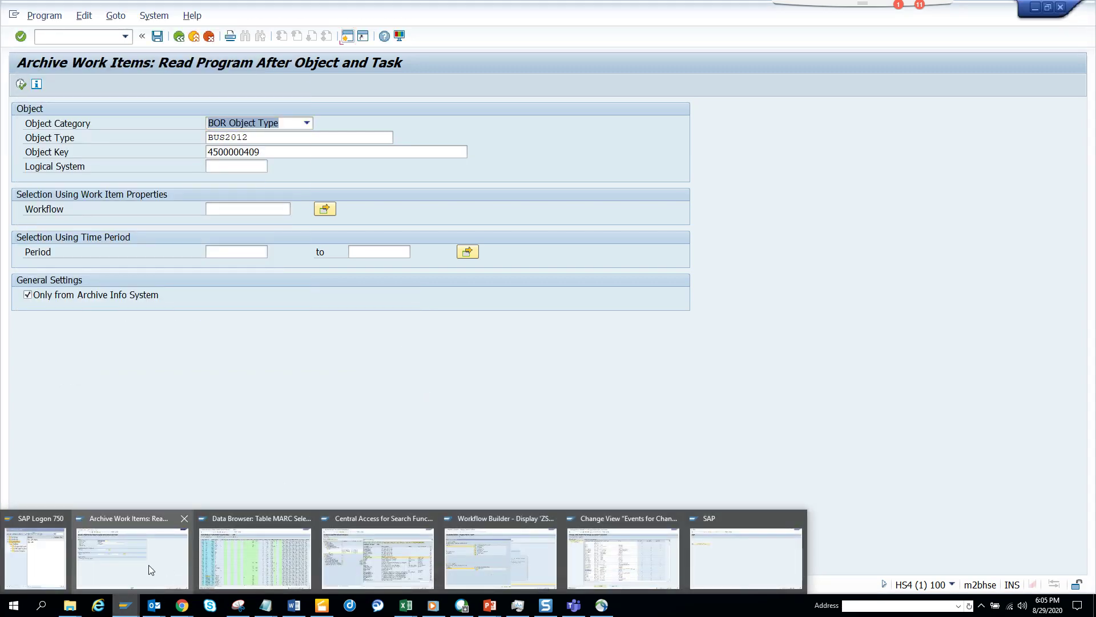
{"action": "left_click", "coordinate": [239, 560]}
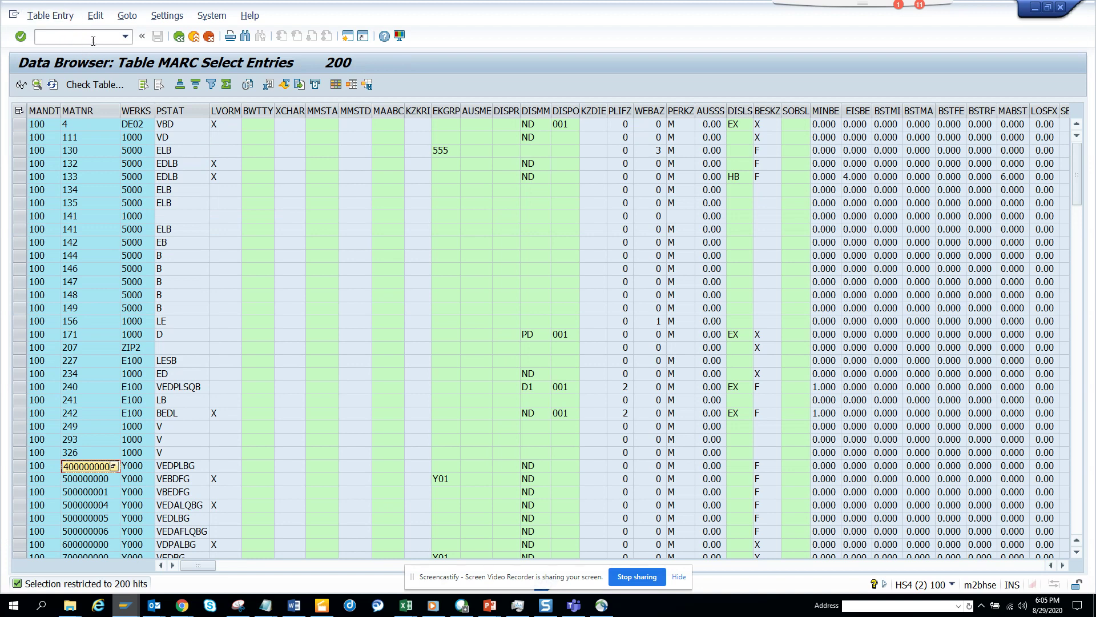
Display object type BUS2012 in the Business Object Builder using SWO1
{"action": "left_click", "coordinate": [94, 37]}
{"action": "type", "text": "/nswo1"}
{"action": "key", "text": "Return"}
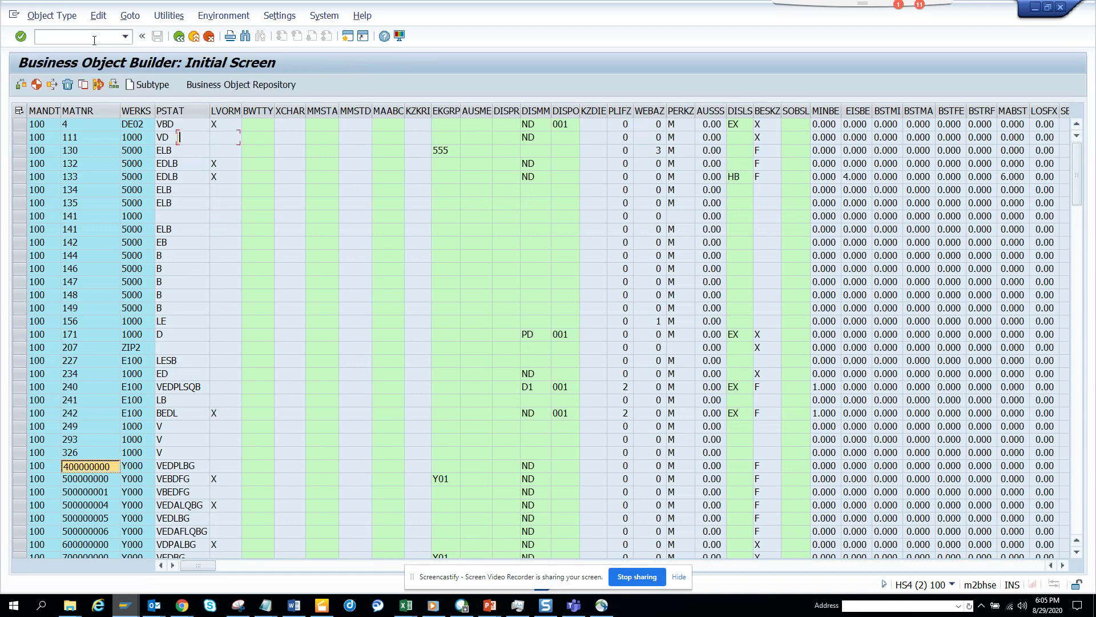
{"action": "type", "text": "BUS2012"}
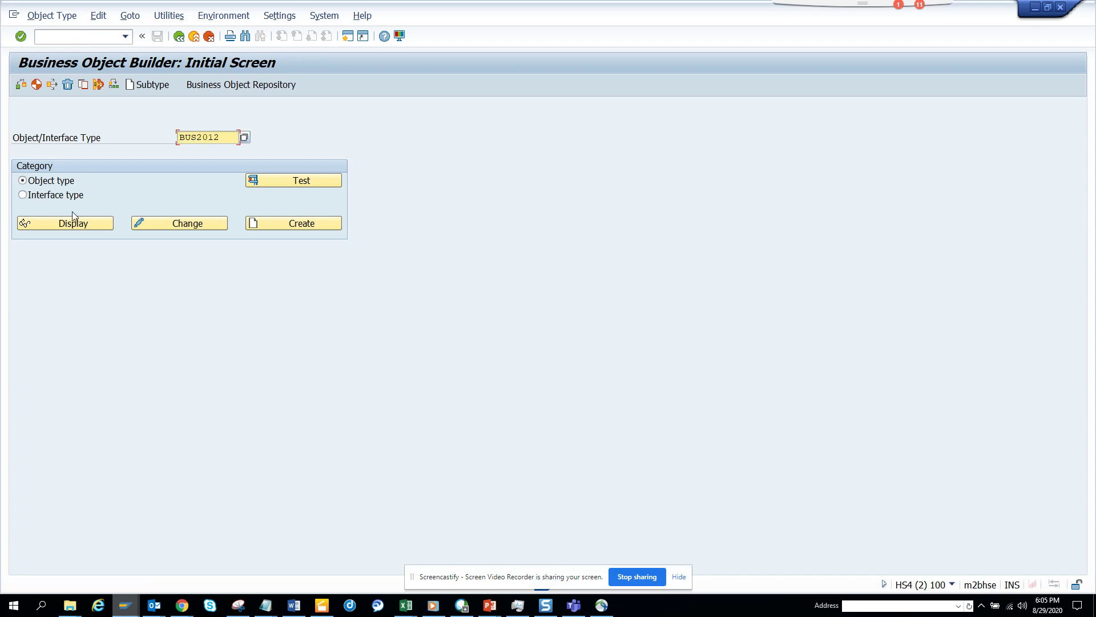
{"action": "left_click", "coordinate": [74, 220]}
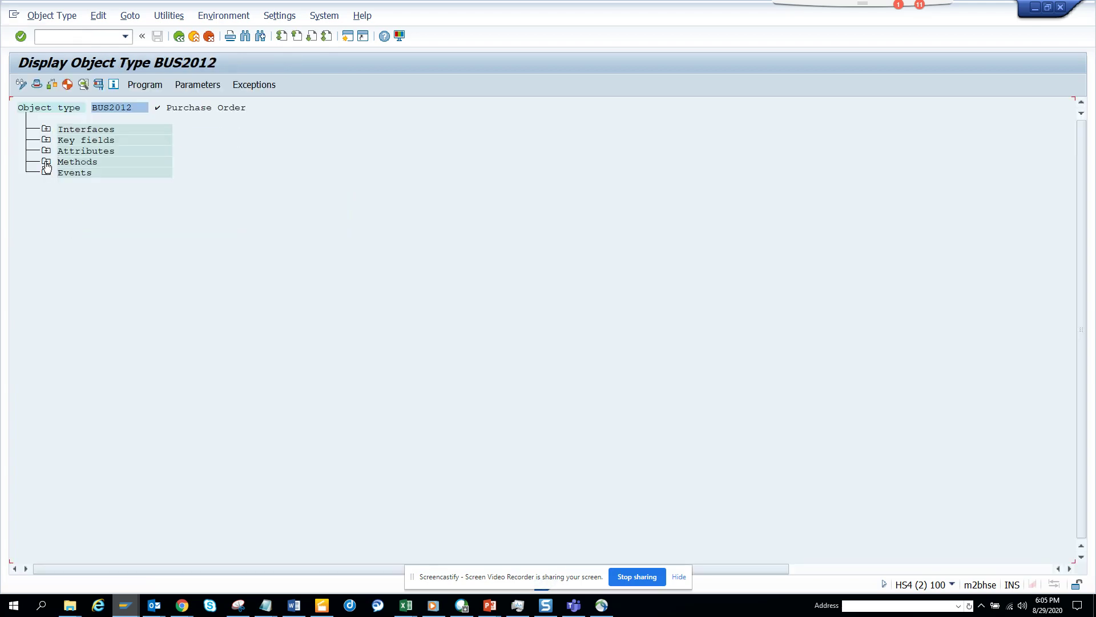
Browse BUS2012's methods, then expand its events list, including CHANGED
{"action": "left_click", "coordinate": [46, 164]}
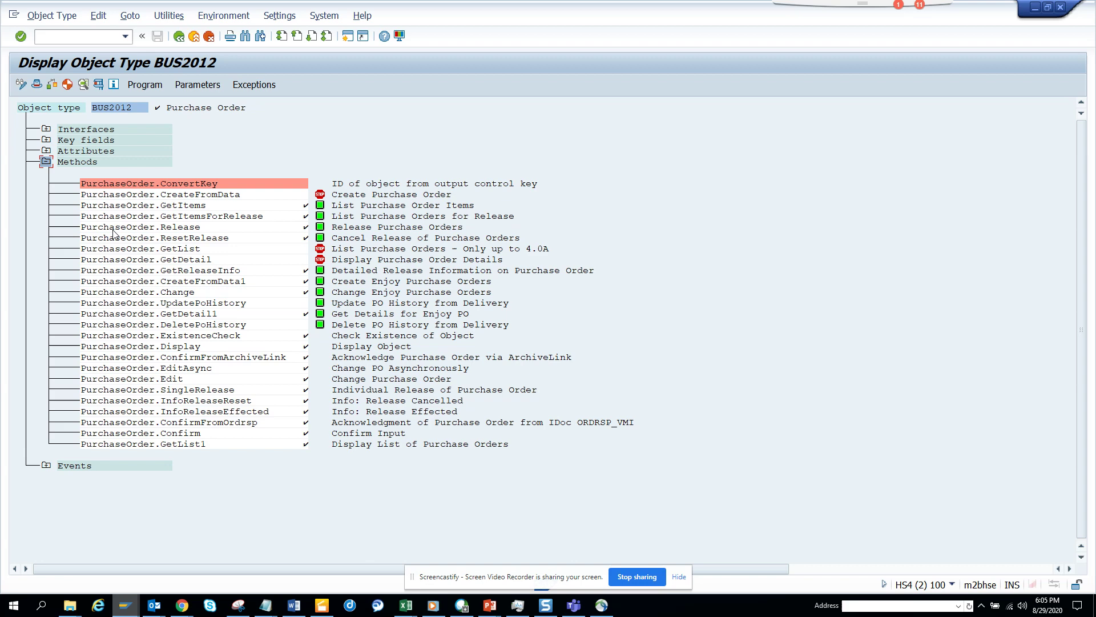
{"action": "left_click", "coordinate": [46, 163]}
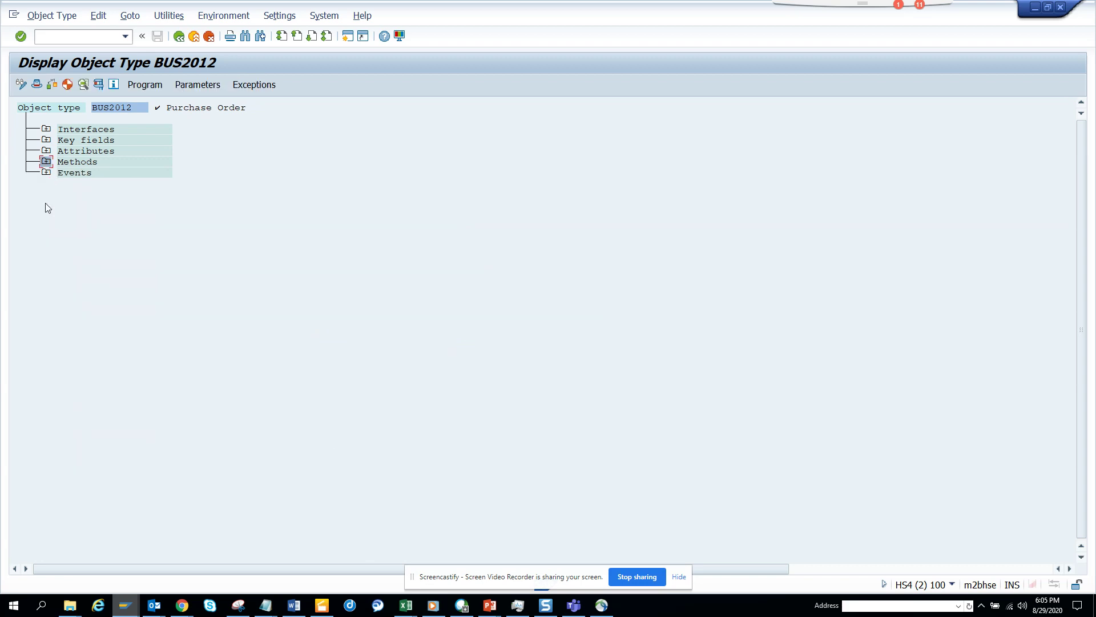
{"action": "left_click", "coordinate": [46, 173]}
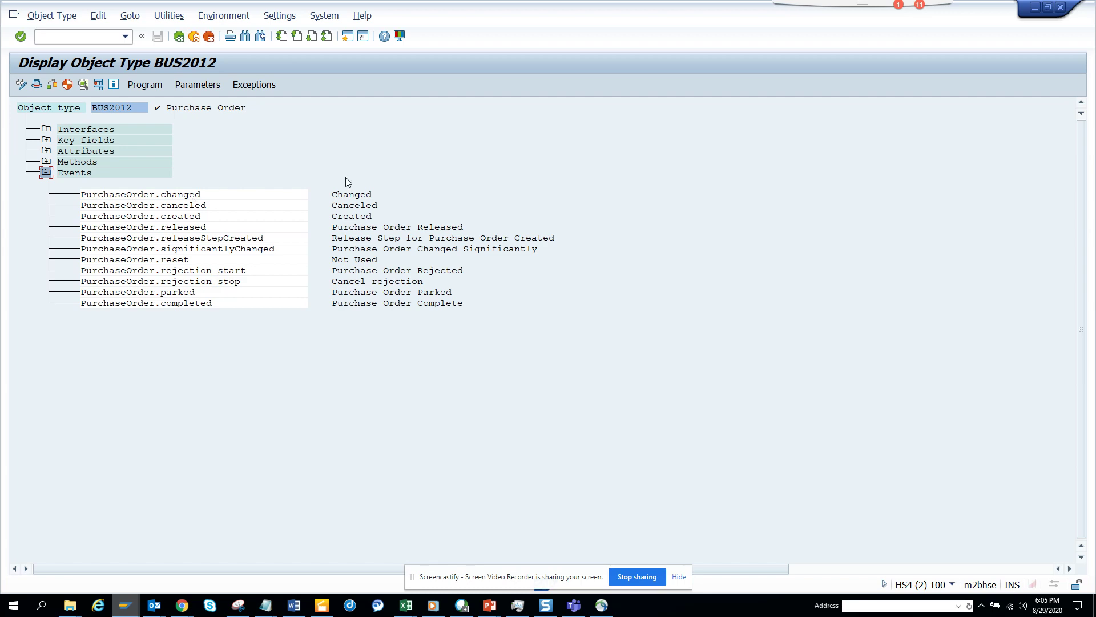
Return from the archived workflows screen to the main Easy Access menu
{"action": "key", "text": "alt+Tab"}
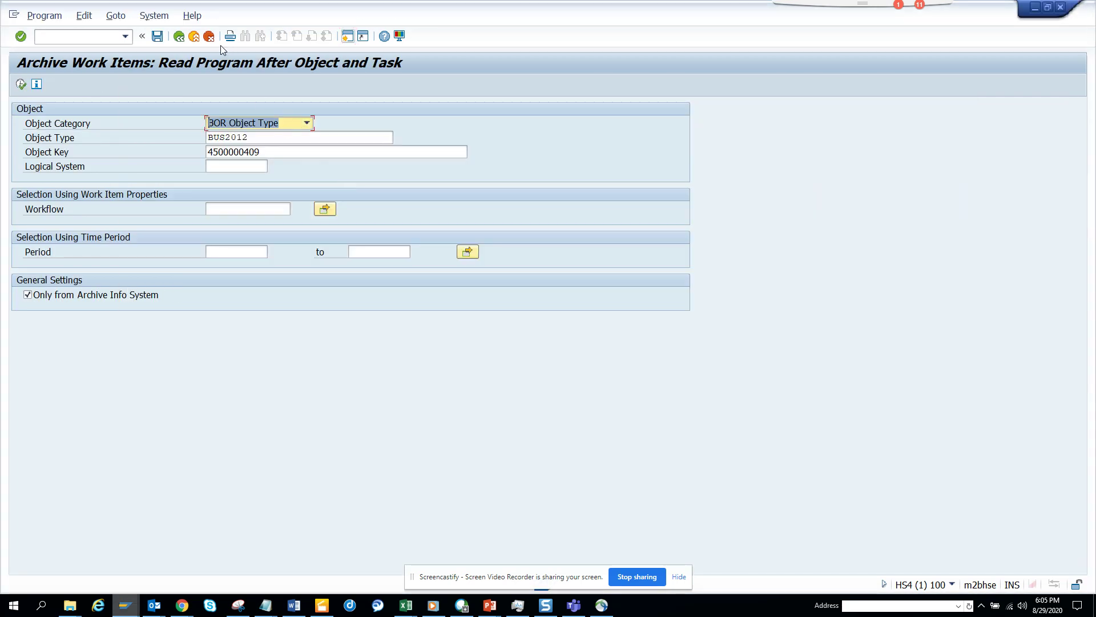
{"action": "left_click", "coordinate": [179, 37]}
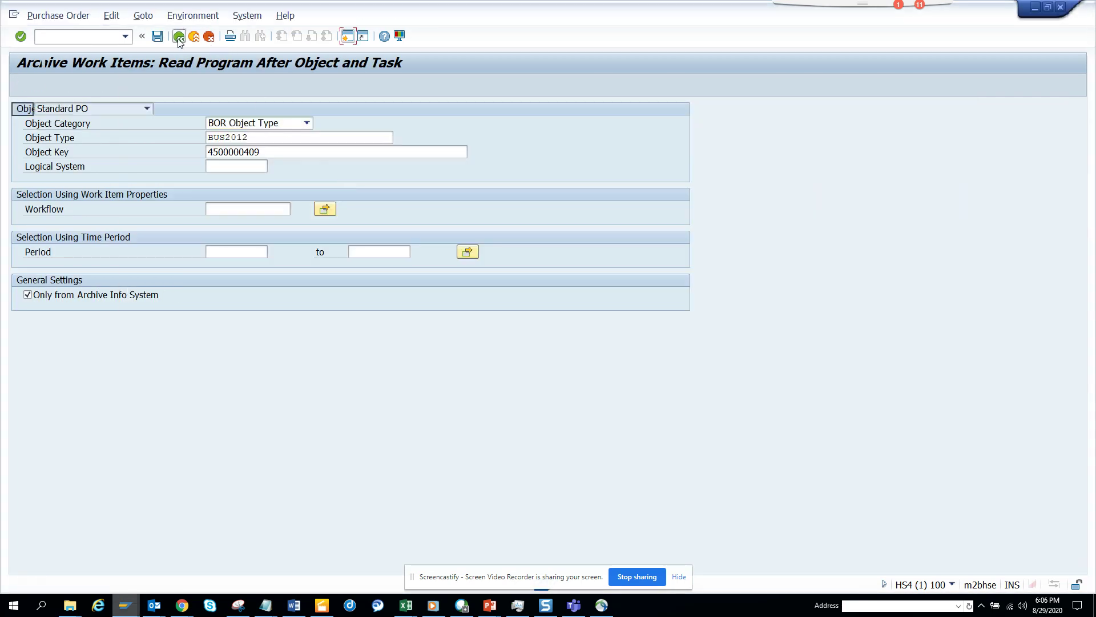
{"action": "left_click", "coordinate": [178, 37]}
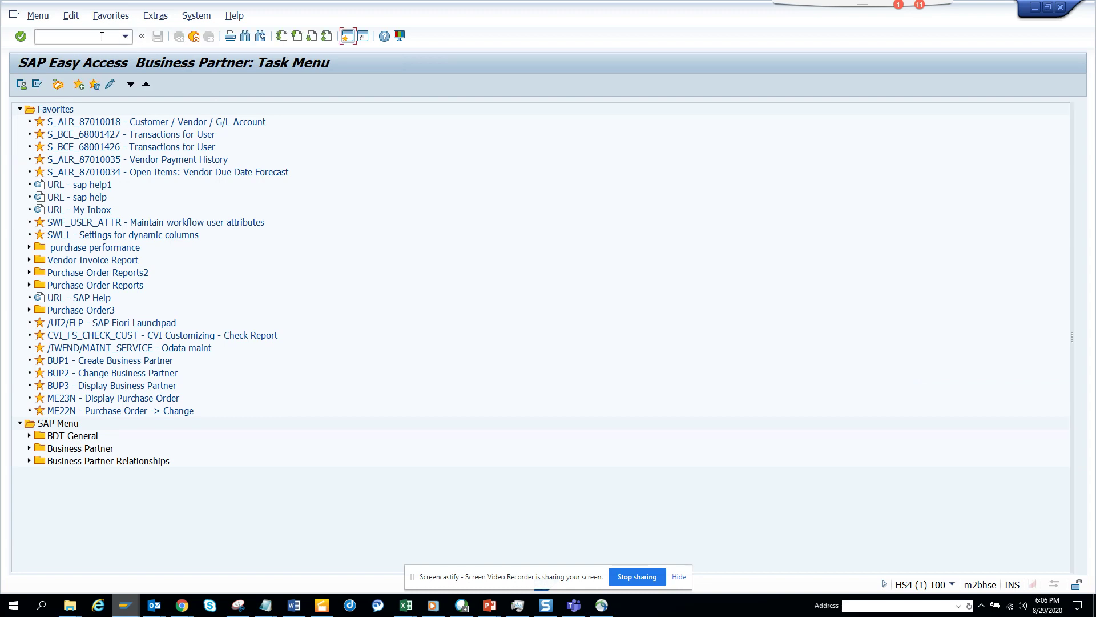
Run PFTC and replace task 91000011 with the new name zst11posent
{"action": "type", "text": "/npftc"}
{"action": "key", "text": "Return"}
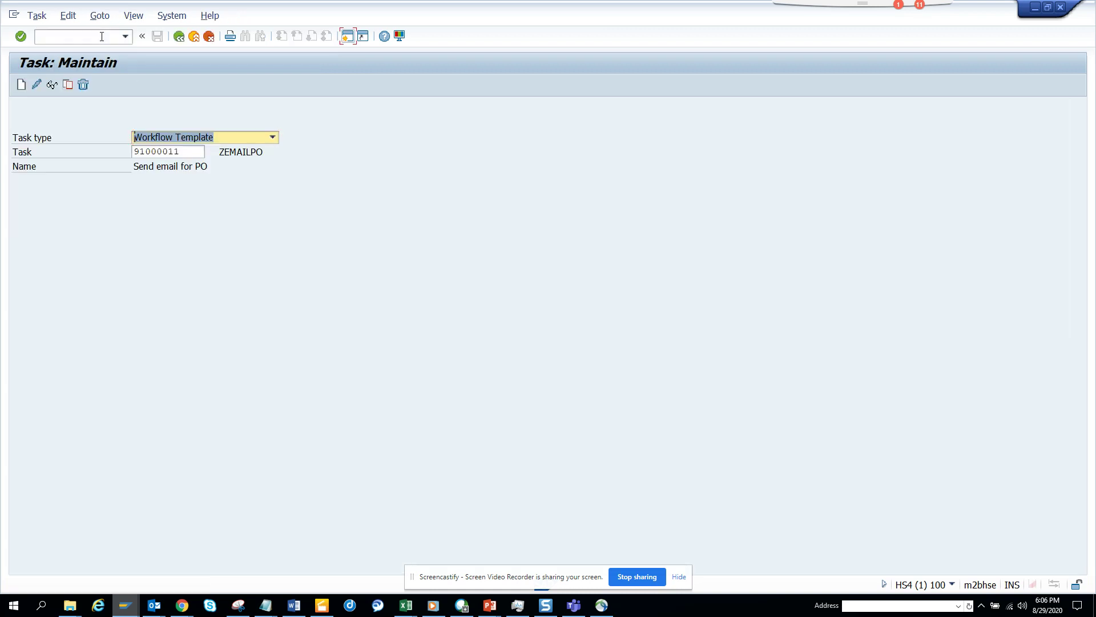
{"action": "double_click", "coordinate": [180, 152]}
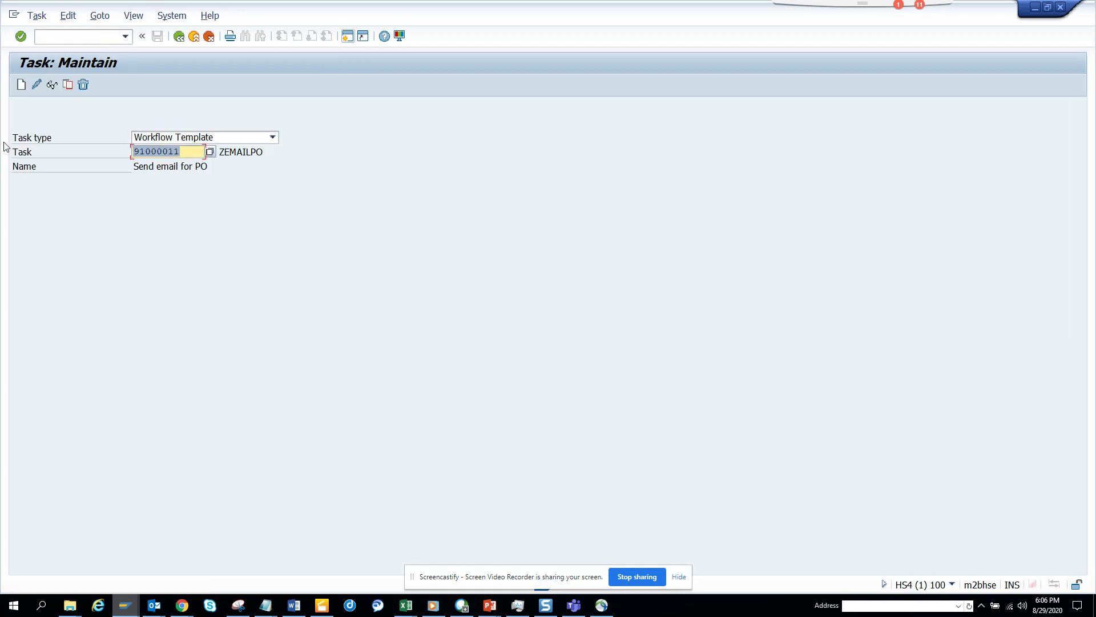
{"action": "type", "text": "zst11posent"}
Create workflow template zst11posent and name it 'Send email for PO Change'
{"action": "left_click", "coordinate": [21, 85]}
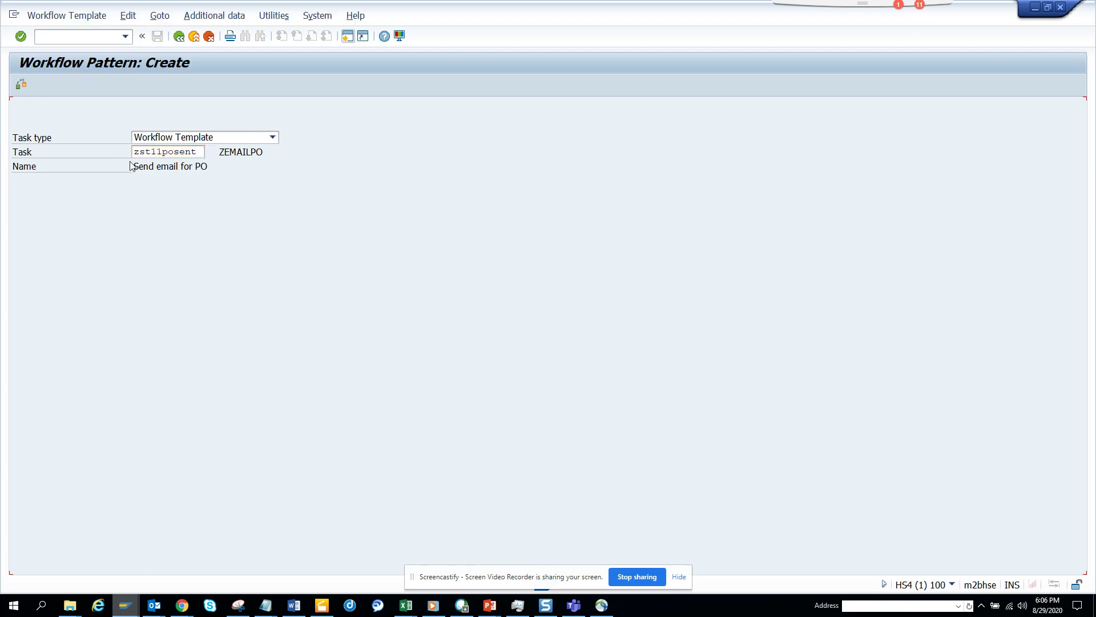
{"action": "left_click", "coordinate": [201, 223]}
{"action": "type", "text": "Se"}
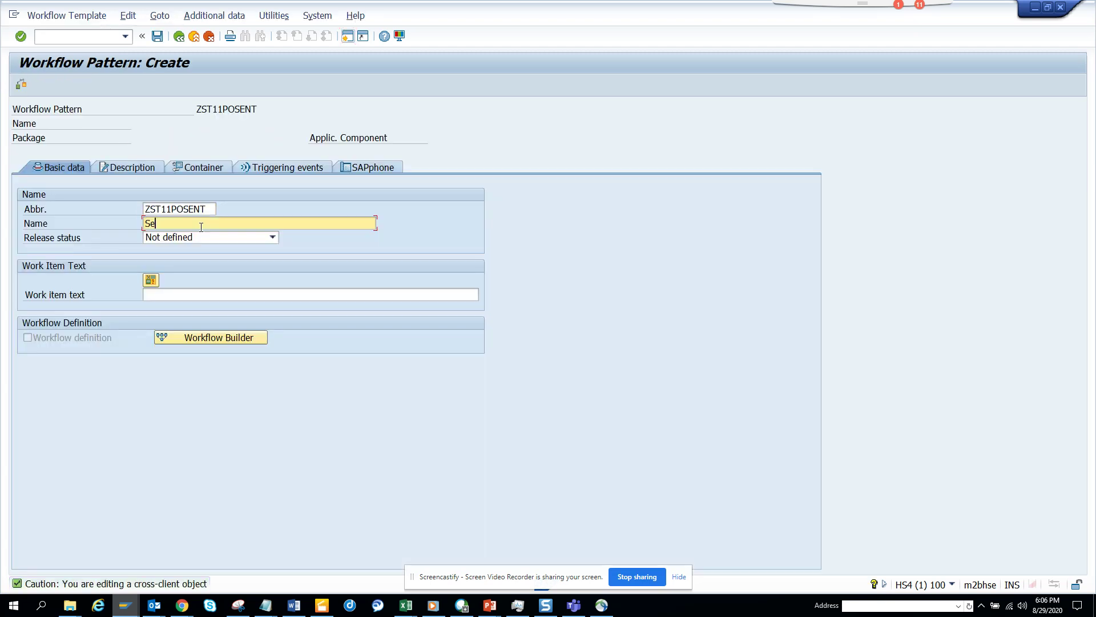
{"action": "type", "text": "ne"}
{"action": "key", "text": "BackSpace"}
{"action": "type", "text": "d "}
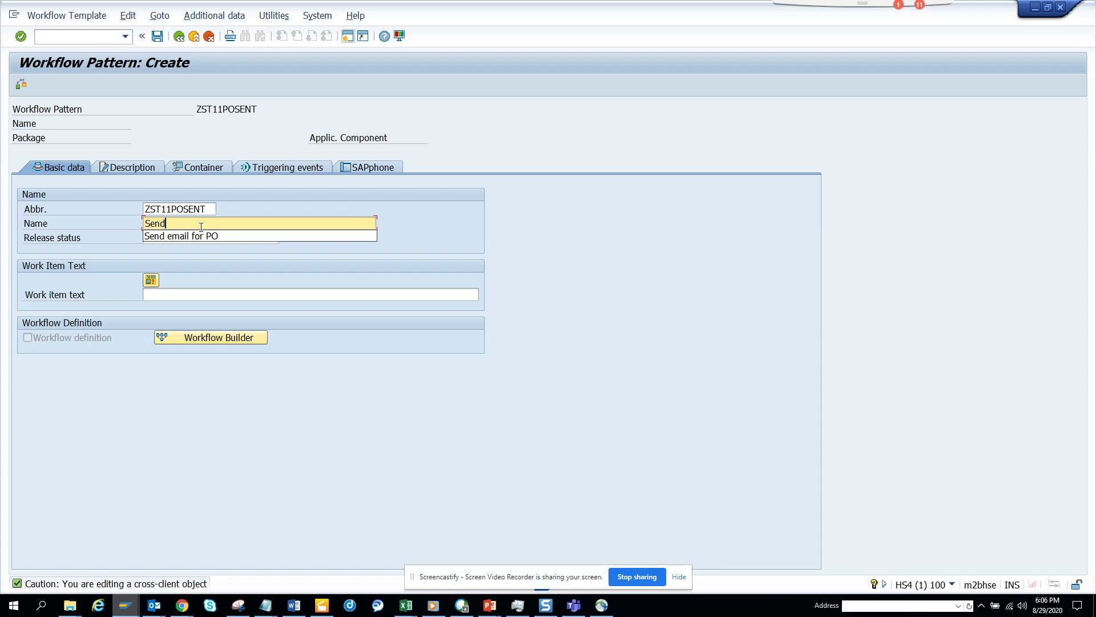
{"action": "type", "text": "email "}
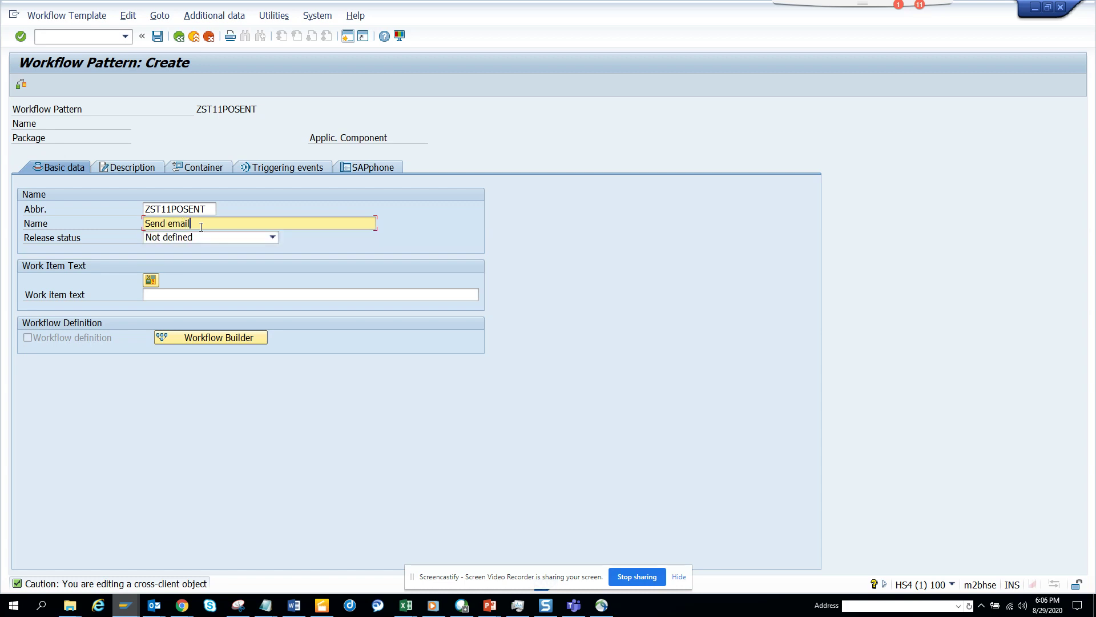
{"action": "type", "text": "for PO Change"}
Copy the name 'Send email for PO Change' into the work item text
{"action": "left_click_drag", "start_coordinate": [309, 226], "coordinate": [7, 224]}
{"action": "key", "text": "ctrl+c"}
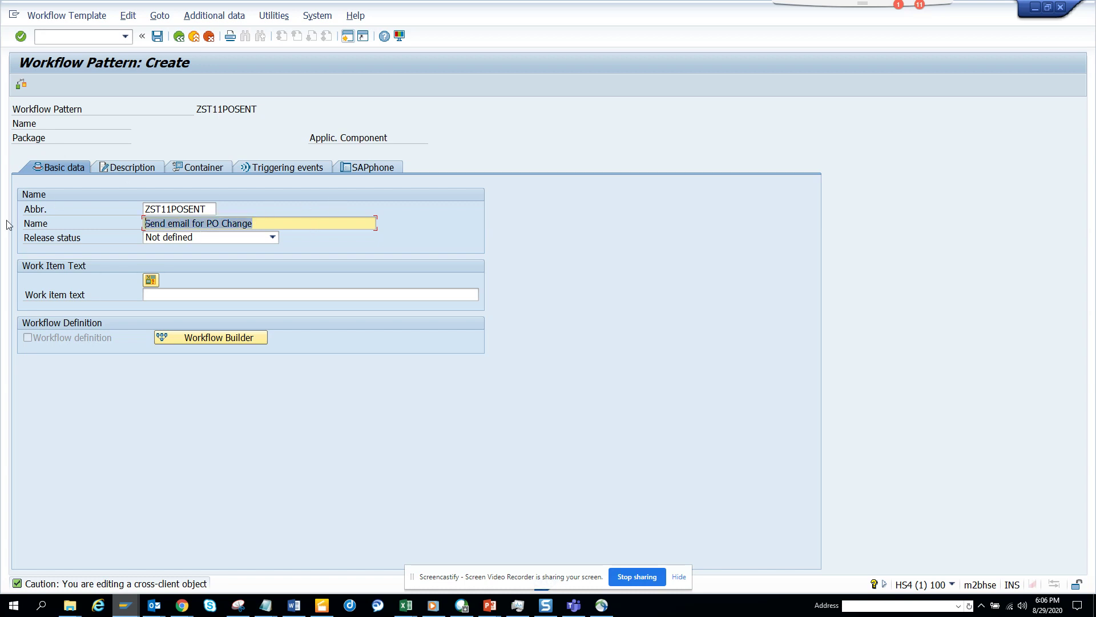
{"action": "left_click", "coordinate": [7, 224]}
{"action": "left_click", "coordinate": [184, 294]}
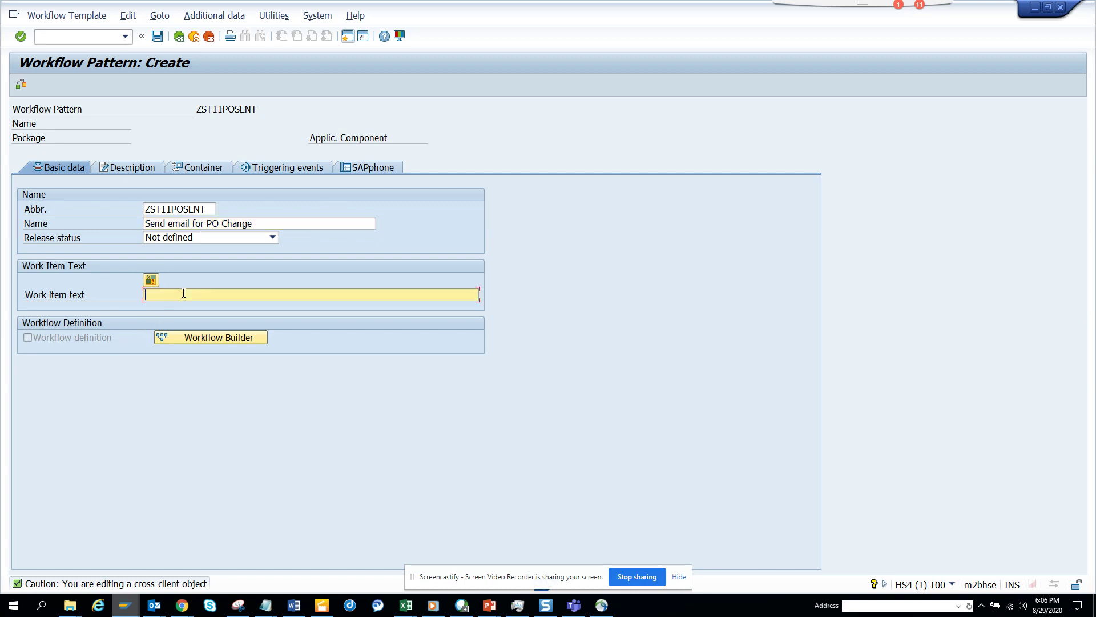
{"action": "key", "text": "ctrl+v"}
Add a new container element with element, name and short description all set to PO
{"action": "left_click", "coordinate": [209, 168]}
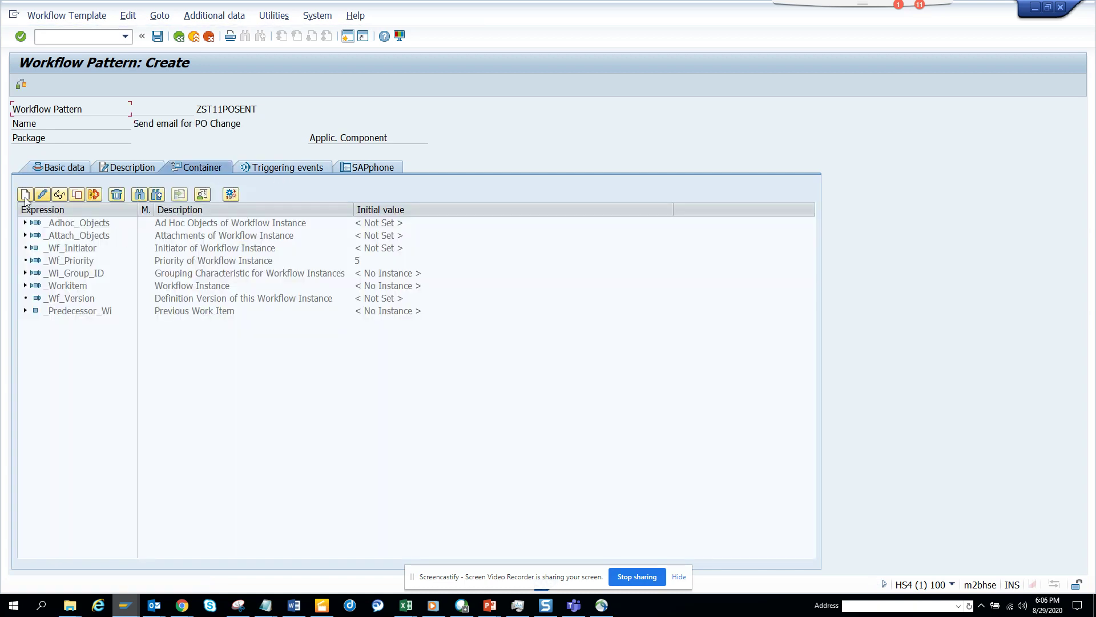
{"action": "left_click", "coordinate": [24, 195]}
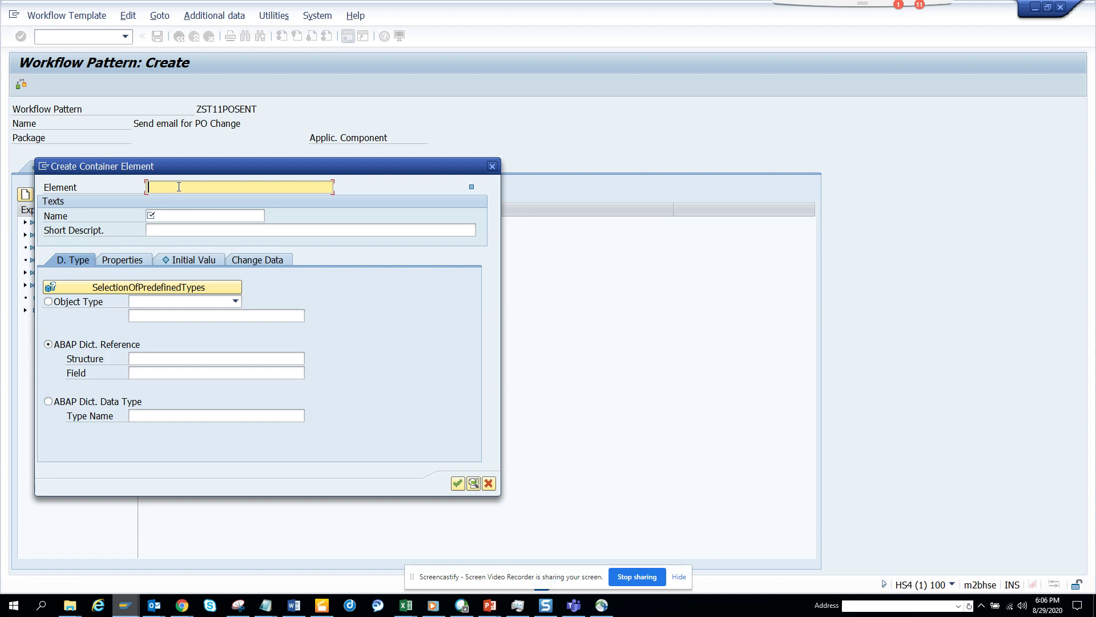
{"action": "type", "text": "PO"}
{"action": "left_click", "coordinate": [171, 215]}
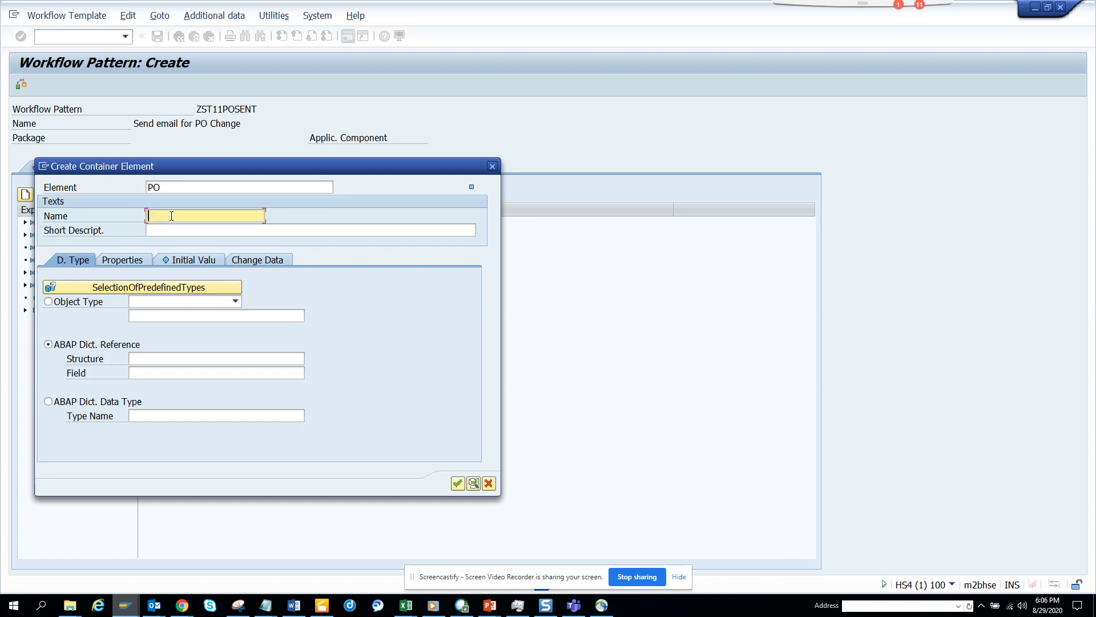
{"action": "type", "text": "PO"}
{"action": "left_click", "coordinate": [171, 231]}
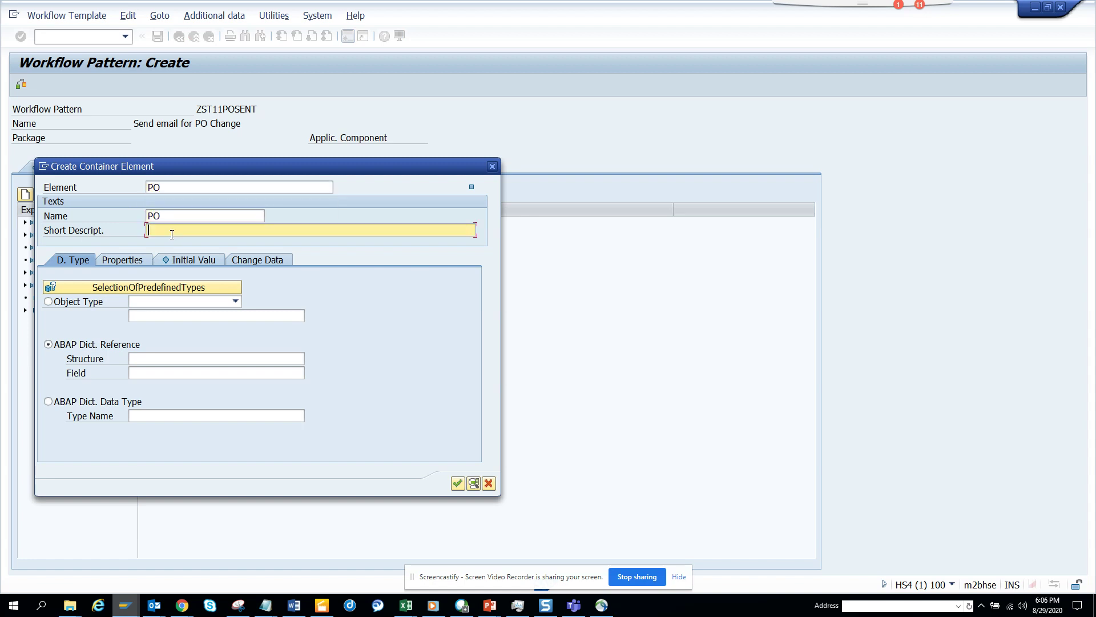
{"action": "type", "text": "PO"}
Type the PO element as BOR object type bus2012 and confirm it
{"action": "left_click", "coordinate": [71, 303]}
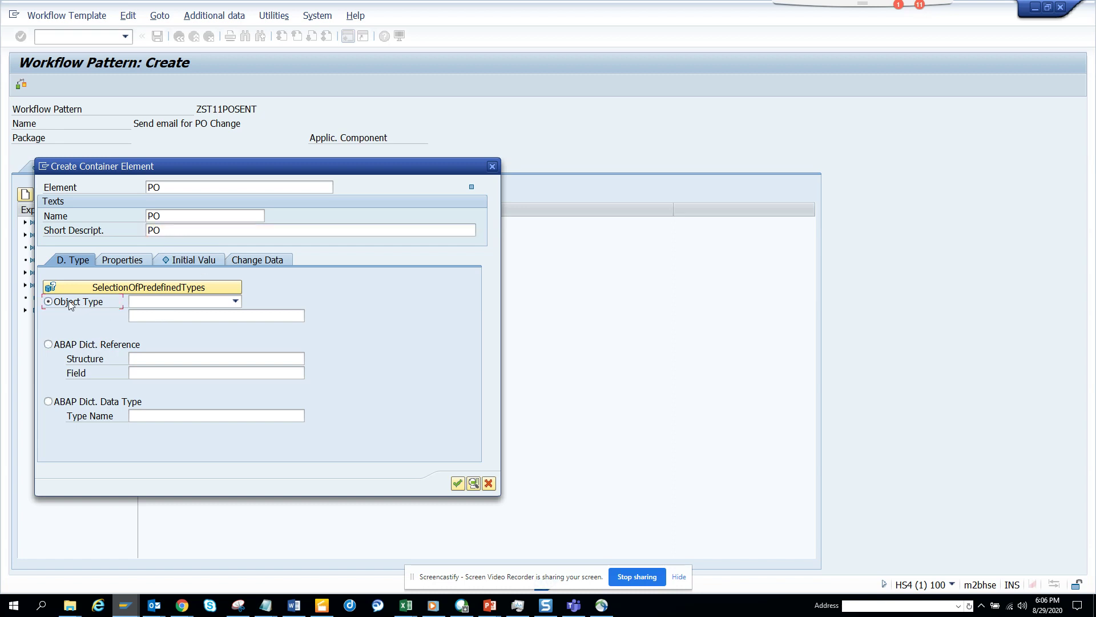
{"action": "left_click", "coordinate": [235, 301]}
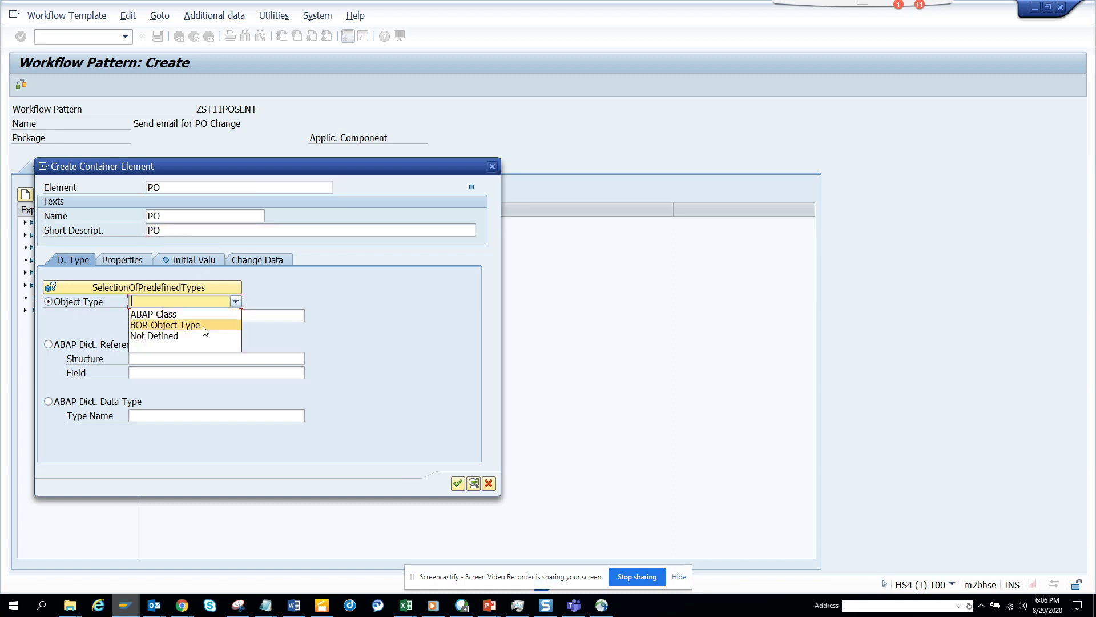
{"action": "left_click", "coordinate": [202, 325]}
{"action": "left_click", "coordinate": [227, 316]}
{"action": "type", "text": "b"}
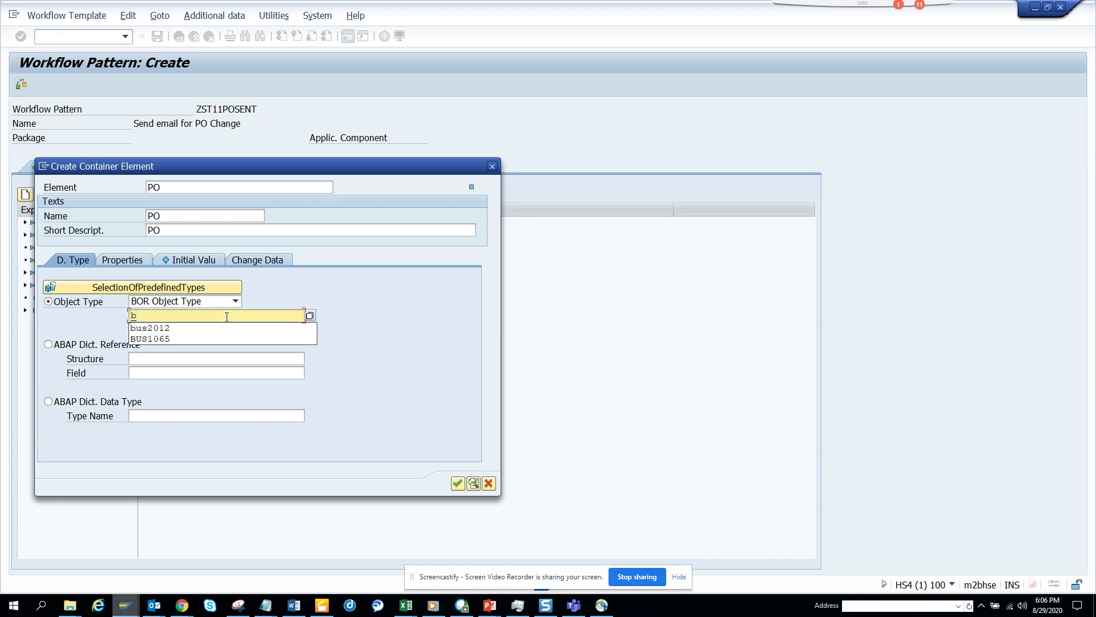
{"action": "type", "text": "us2012"}
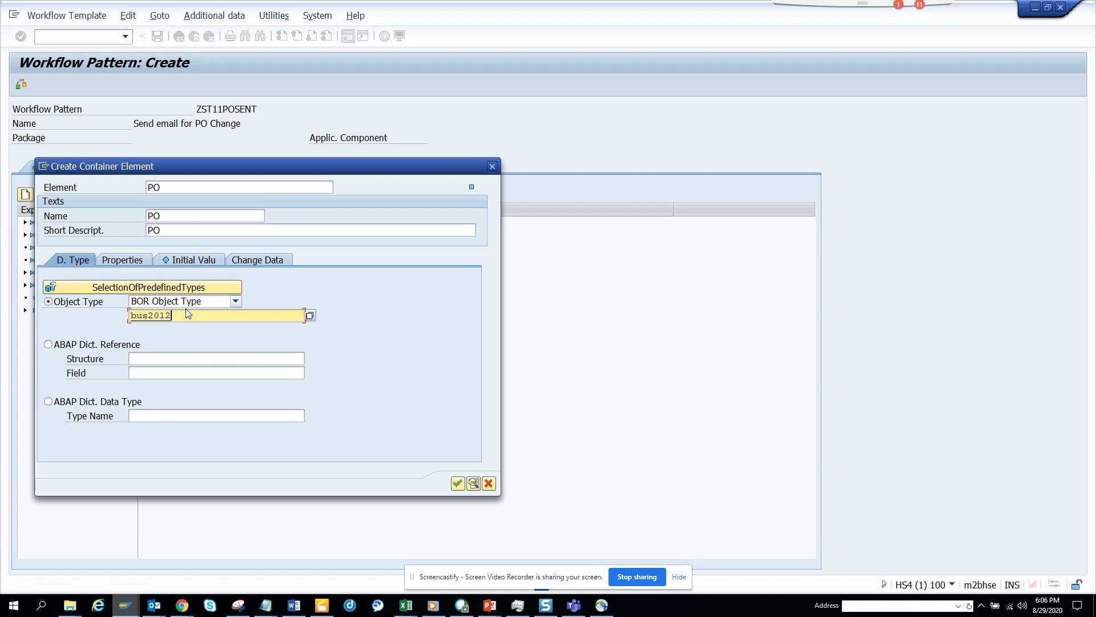
{"action": "left_click", "coordinate": [458, 484]}
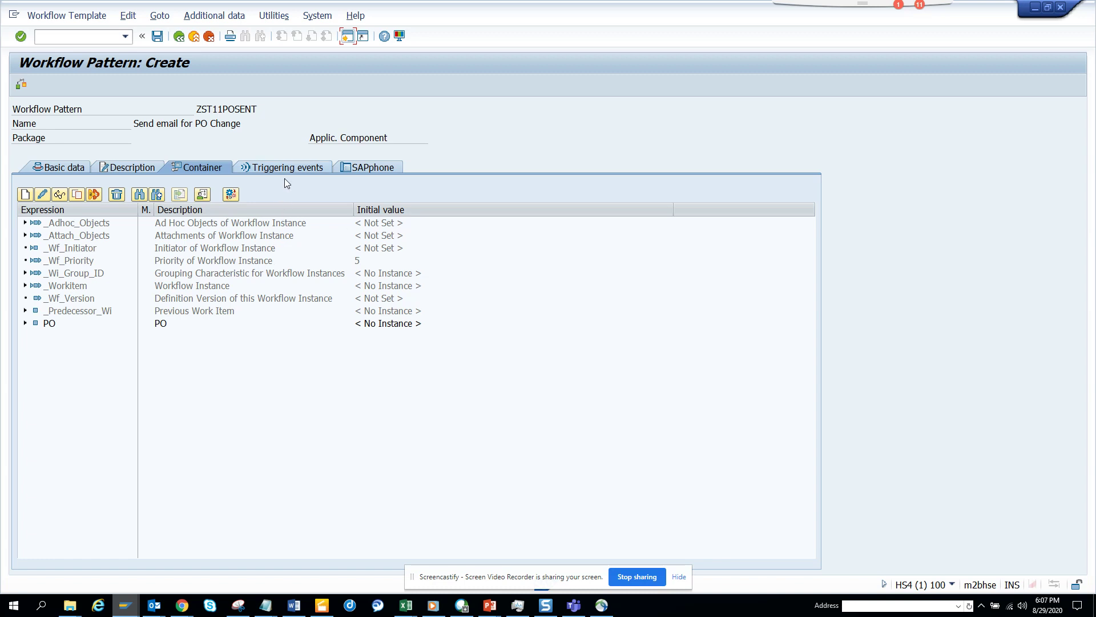
Add a triggering event row with category BOR Object Type and object type bus2012
{"action": "left_click", "coordinate": [304, 165]}
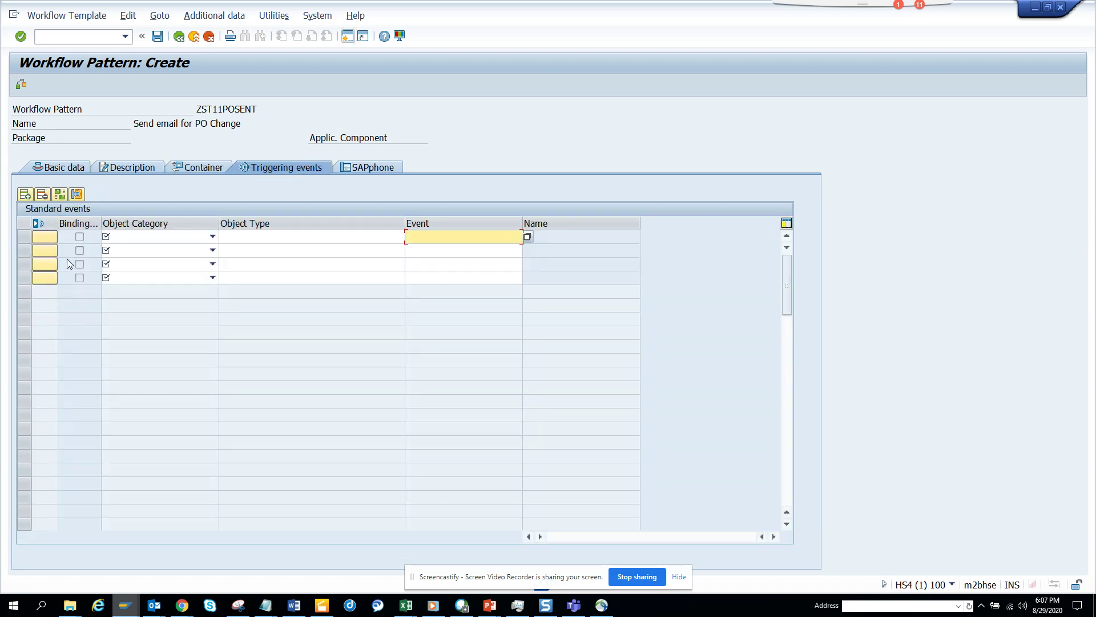
{"action": "left_click", "coordinate": [214, 238]}
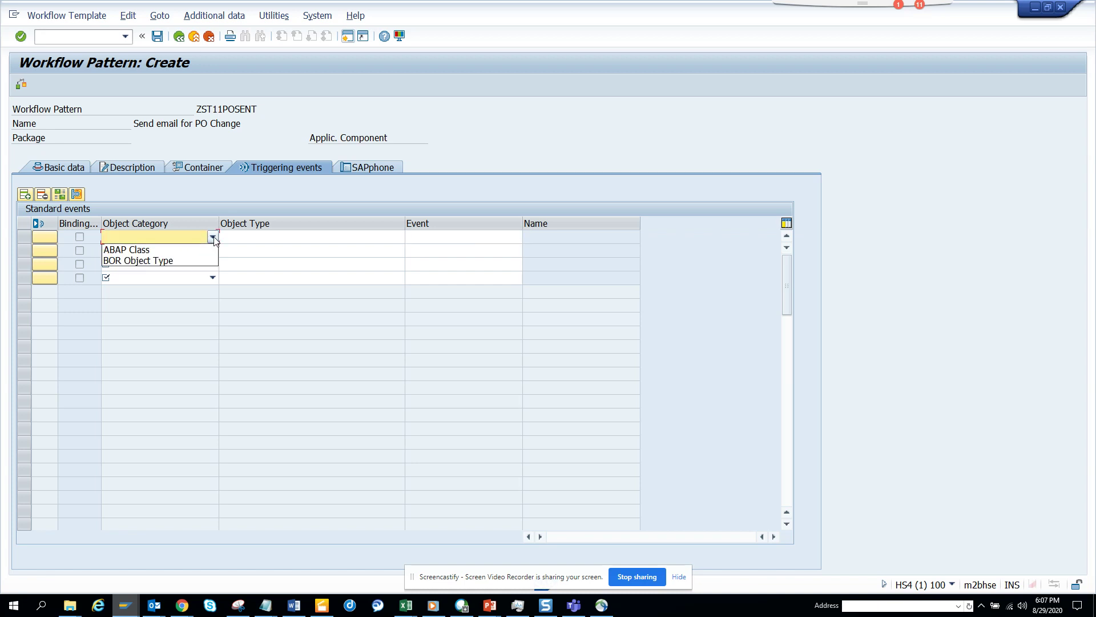
{"action": "left_click", "coordinate": [196, 261]}
{"action": "left_click", "coordinate": [313, 234]}
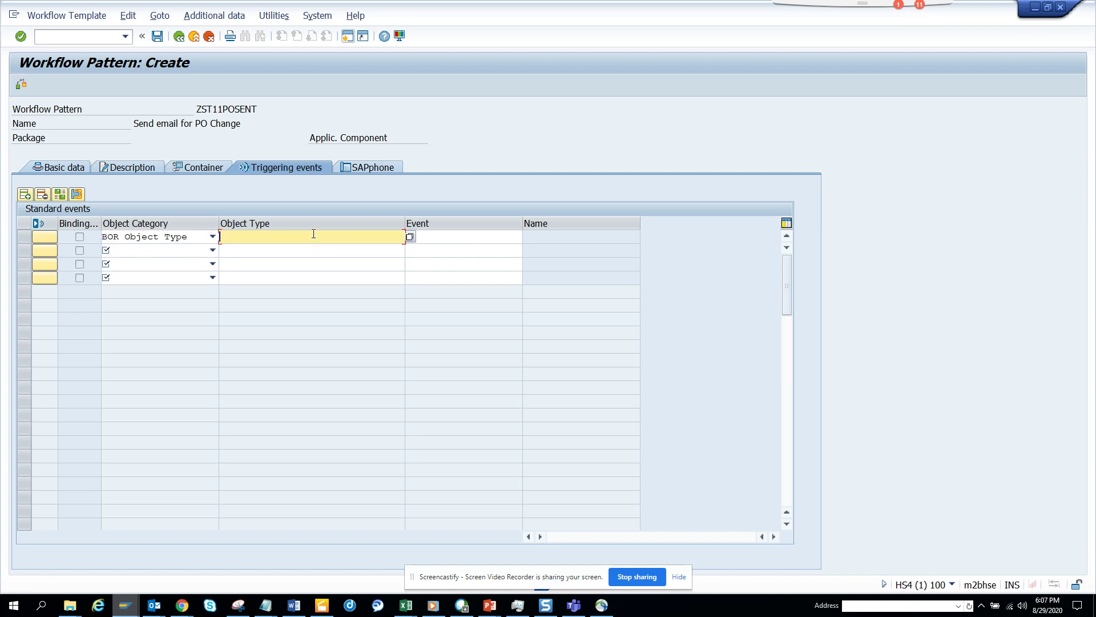
{"action": "type", "text": "bu"}
{"action": "key", "text": "BackSpace"}
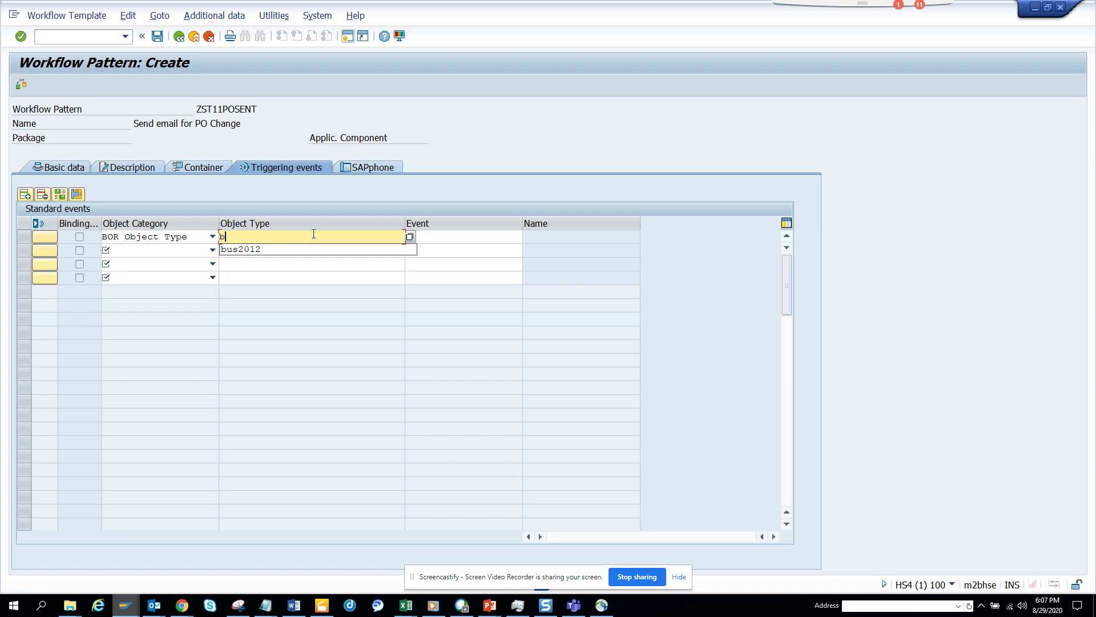
{"action": "type", "text": "us2012"}
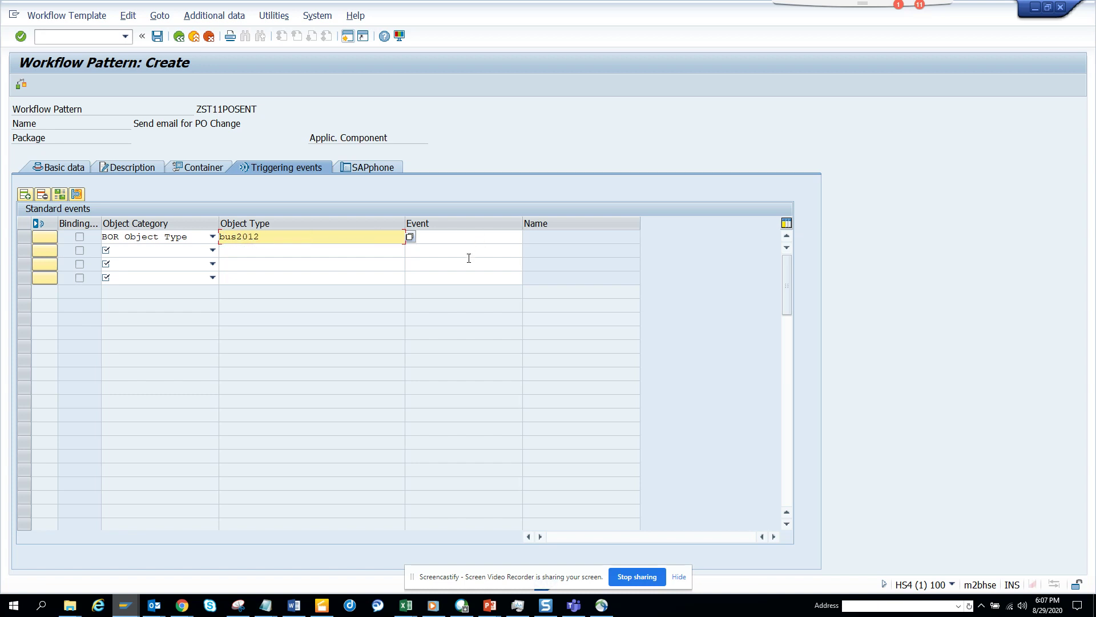
Choose the CHANGED event from the bus2012 event list and validate the row
{"action": "left_click", "coordinate": [480, 236]}
{"action": "left_click", "coordinate": [526, 236]}
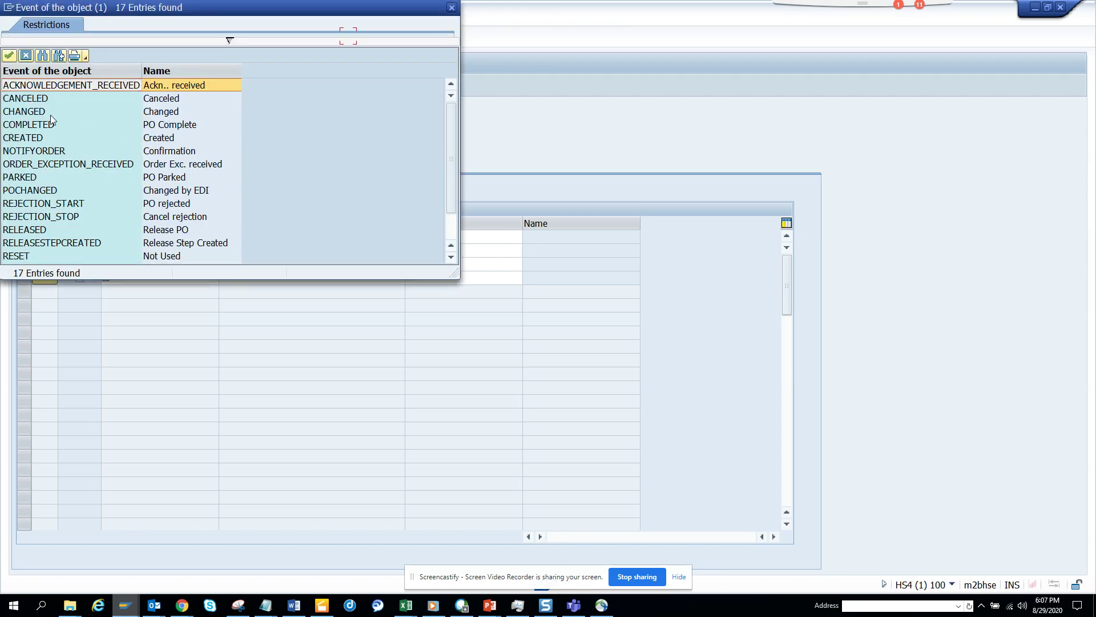
{"action": "double_click", "coordinate": [50, 113]}
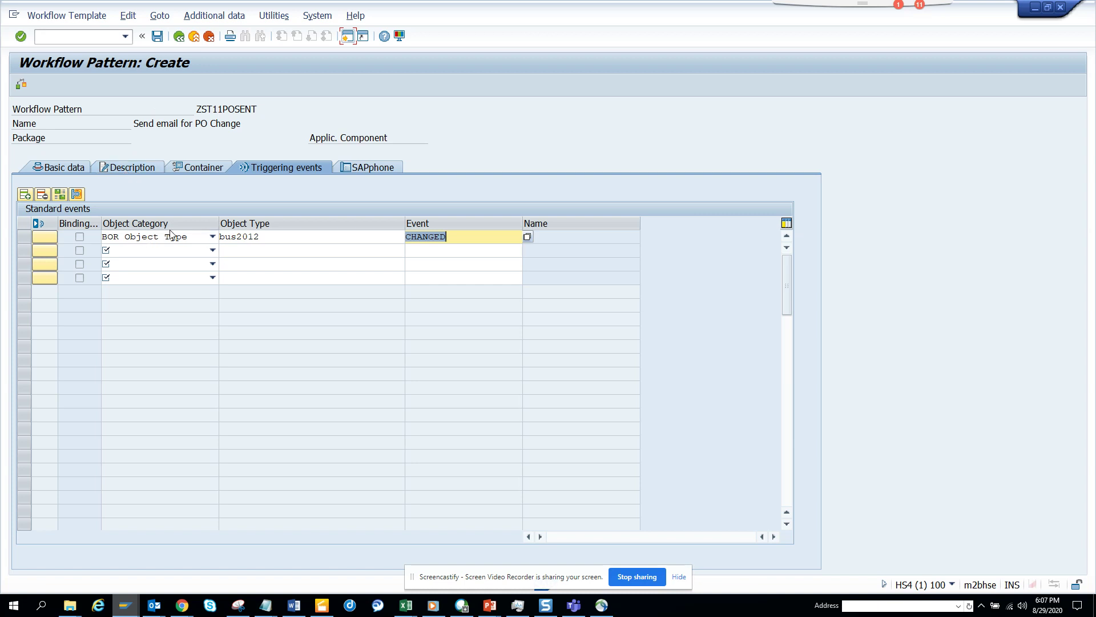
{"action": "key", "text": "Return"}
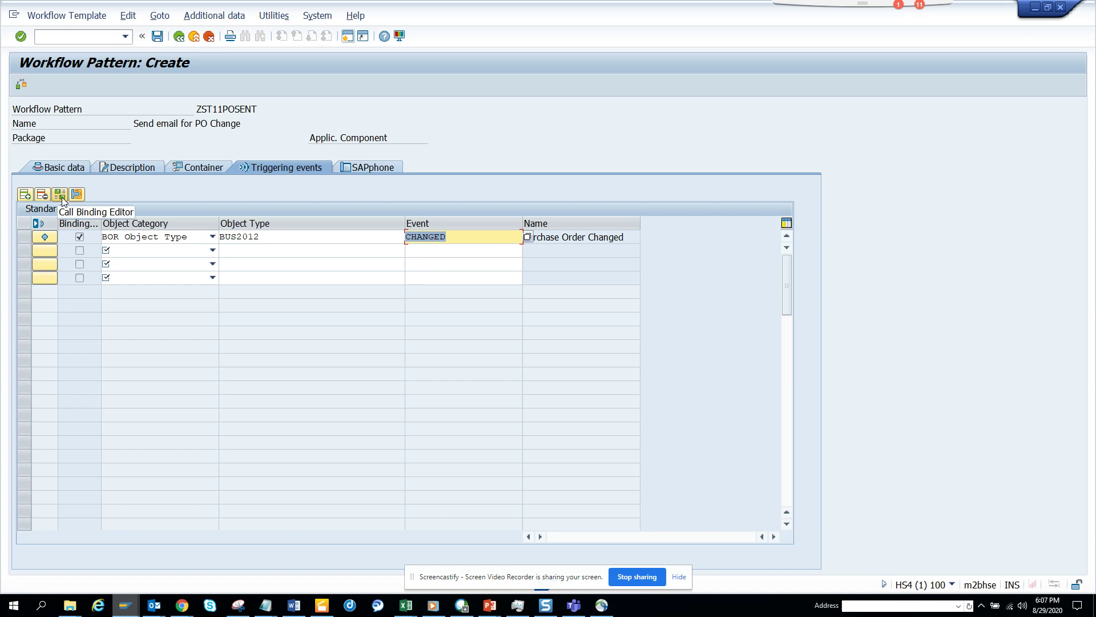
Open and close the binding editor for the BUS2012 CHANGED event row
{"action": "left_click", "coordinate": [64, 196]}
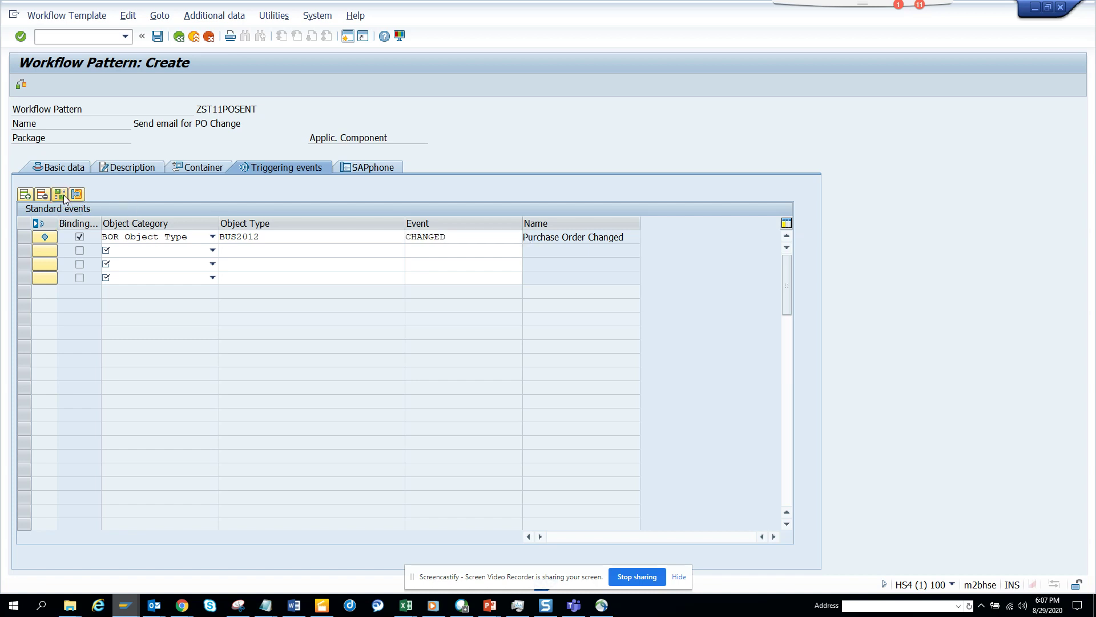
{"action": "left_click", "coordinate": [24, 236]}
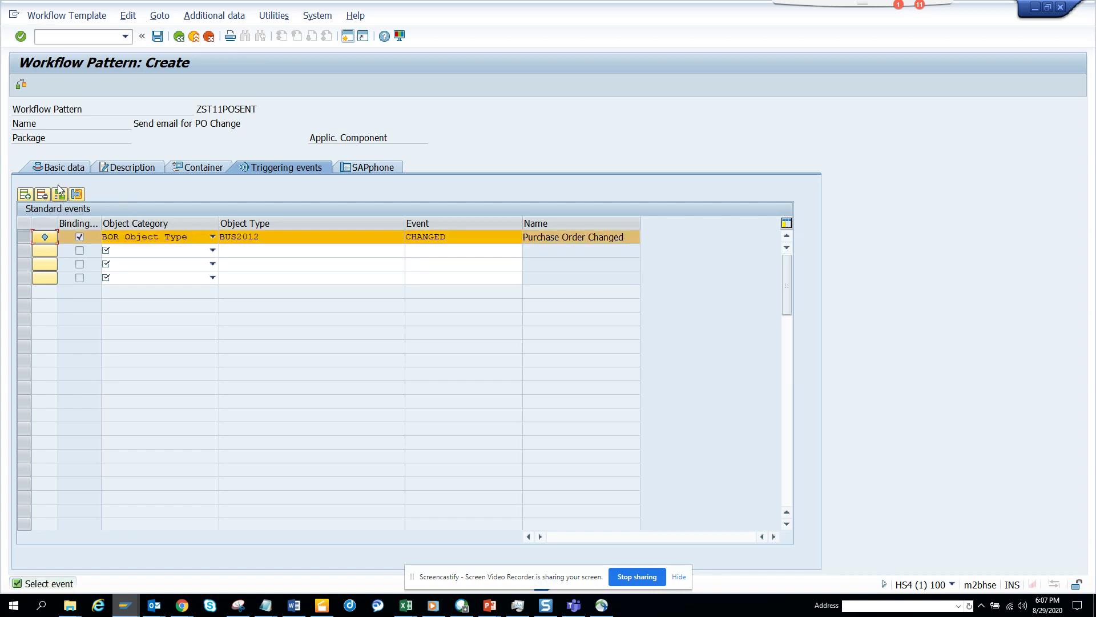
{"action": "left_click", "coordinate": [78, 194]}
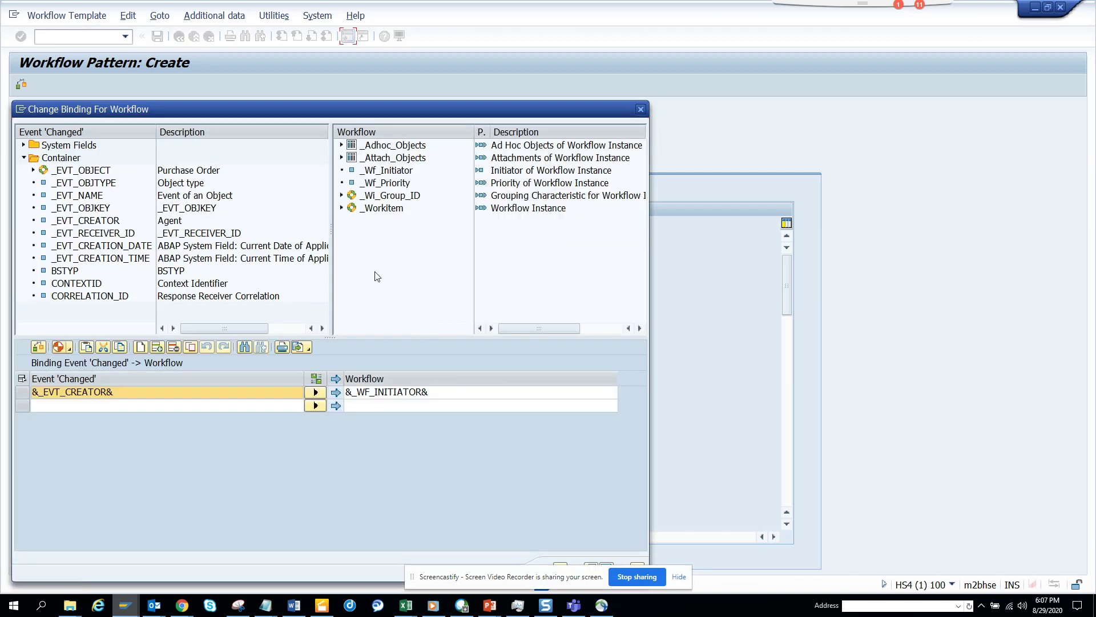
{"action": "left_click", "coordinate": [640, 110]}
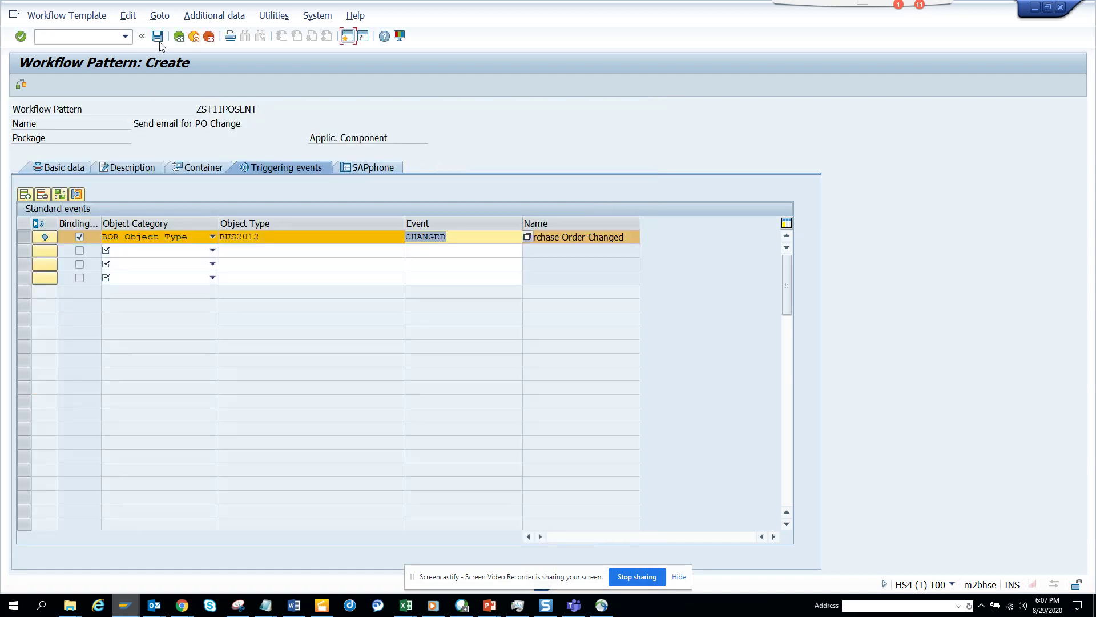
Save the workflow pattern as local object 91000012 in package $TMP
{"action": "left_click", "coordinate": [158, 37]}
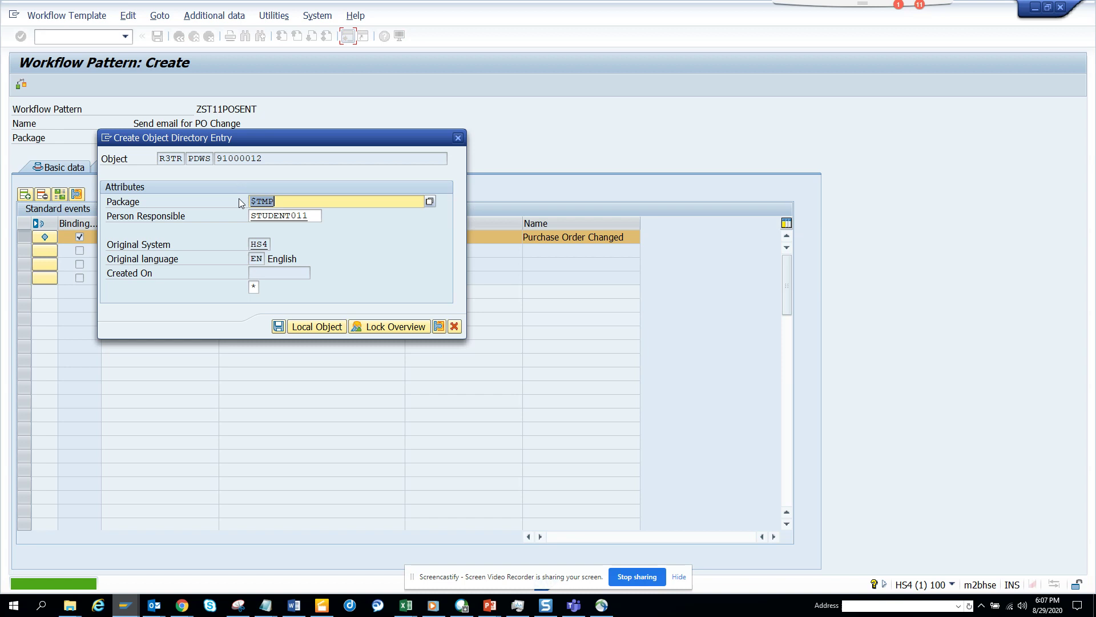
{"action": "left_click", "coordinate": [305, 325]}
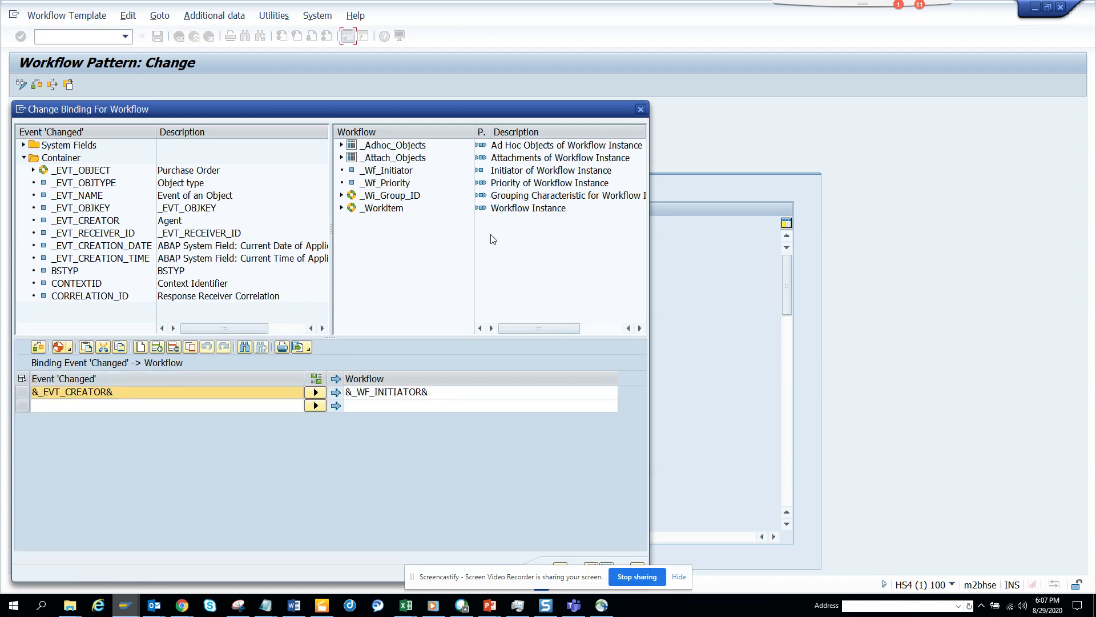
{"action": "left_click", "coordinate": [642, 109]}
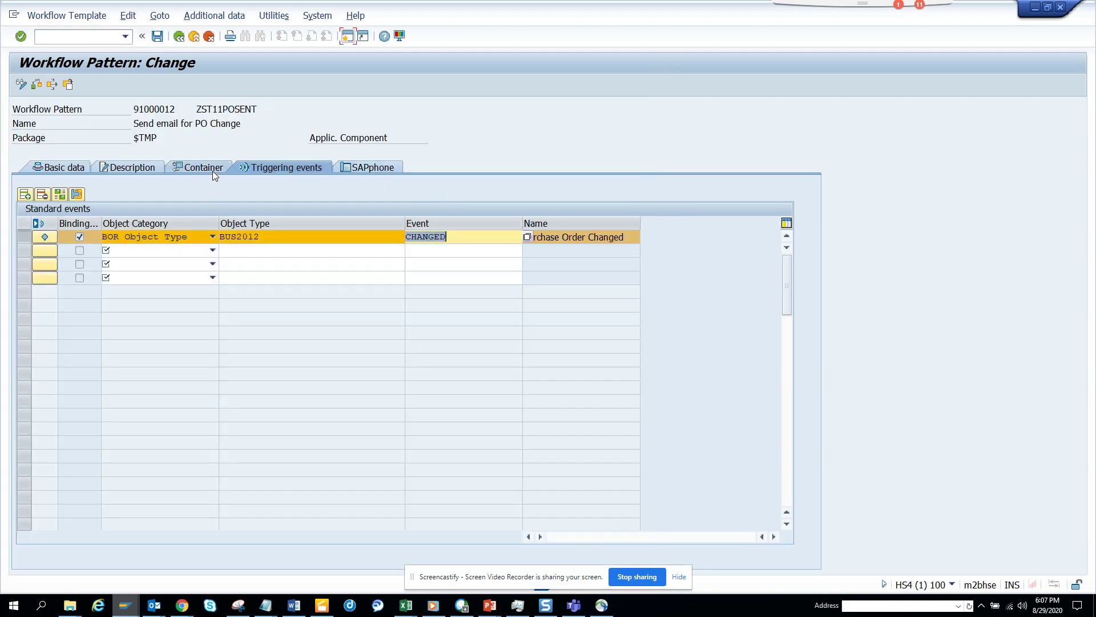
Flag the PO container element as both an Import and an Export parameter
{"action": "left_click", "coordinate": [213, 170]}
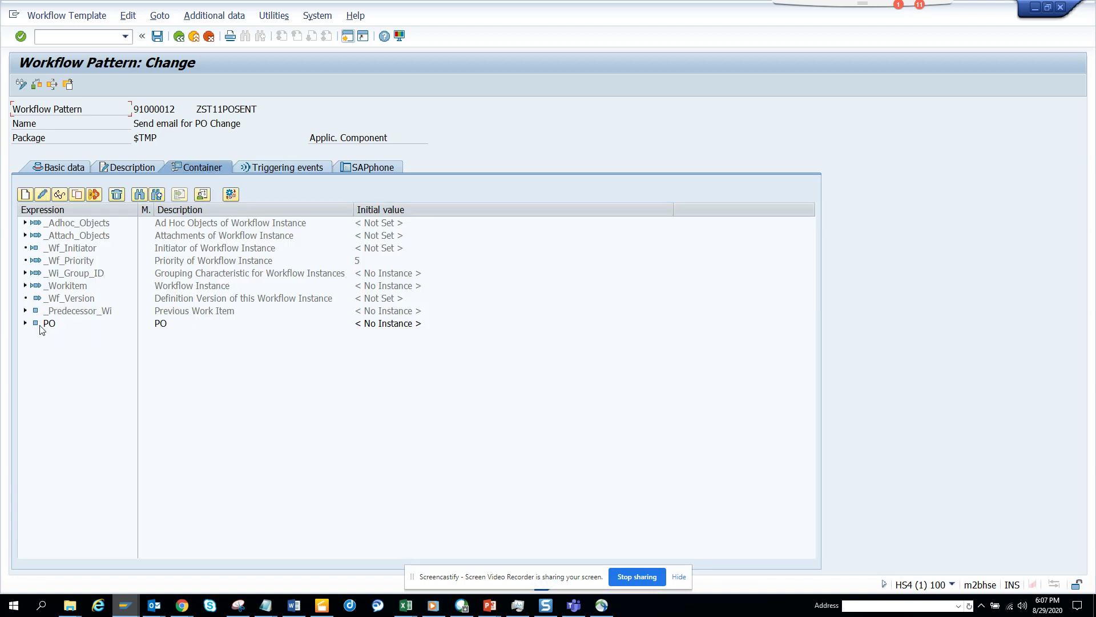
{"action": "double_click", "coordinate": [41, 324]}
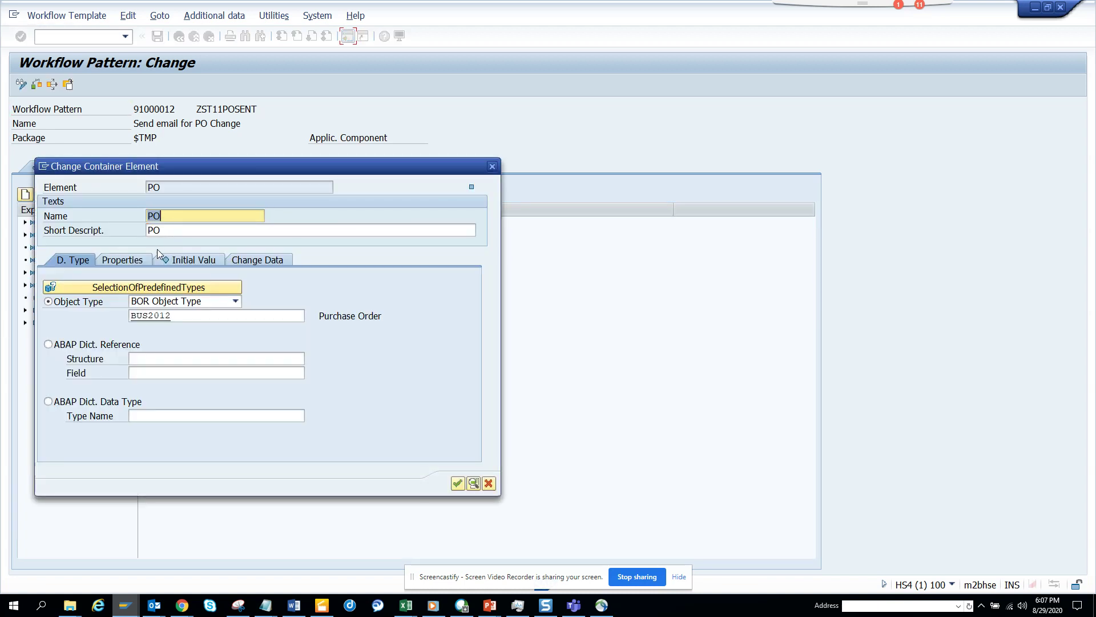
{"action": "left_click", "coordinate": [132, 264]}
{"action": "left_click", "coordinate": [69, 304]}
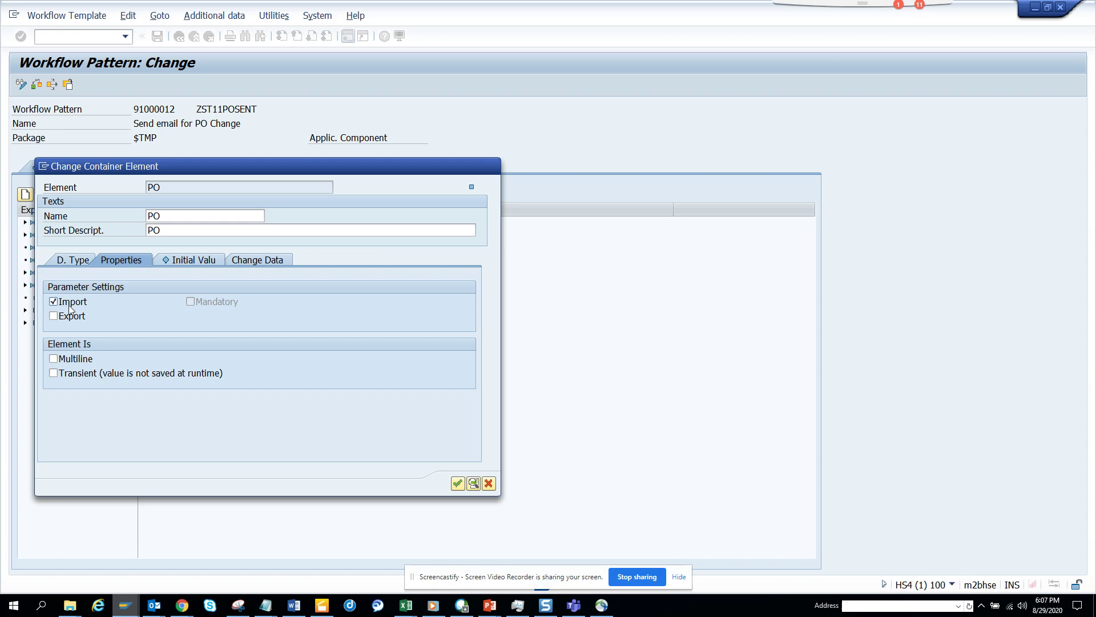
{"action": "left_click", "coordinate": [69, 313]}
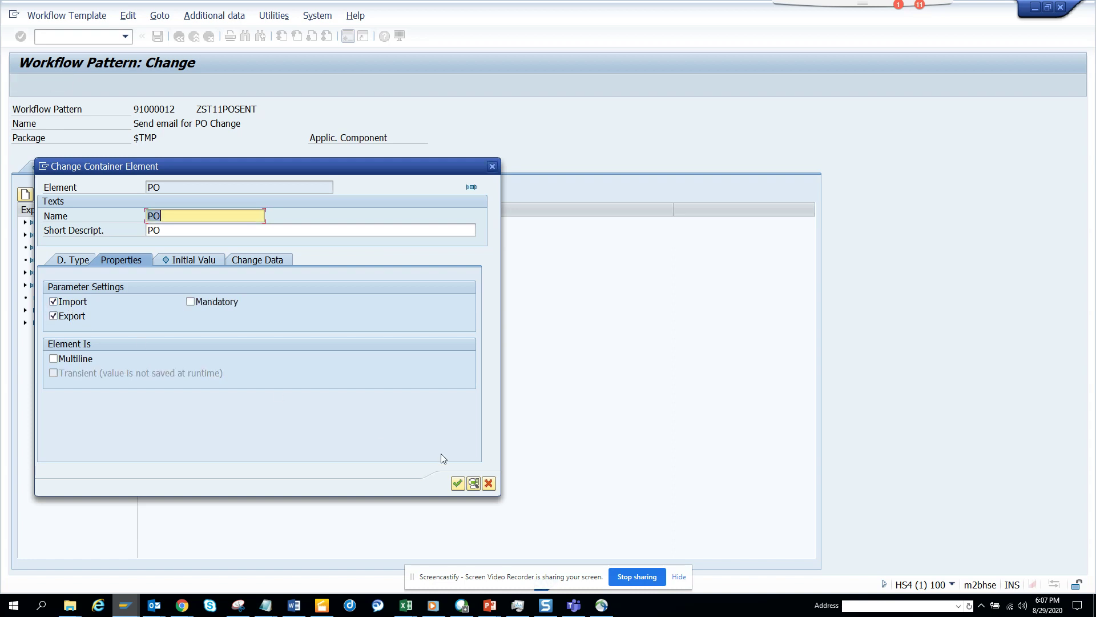
{"action": "left_click", "coordinate": [461, 486]}
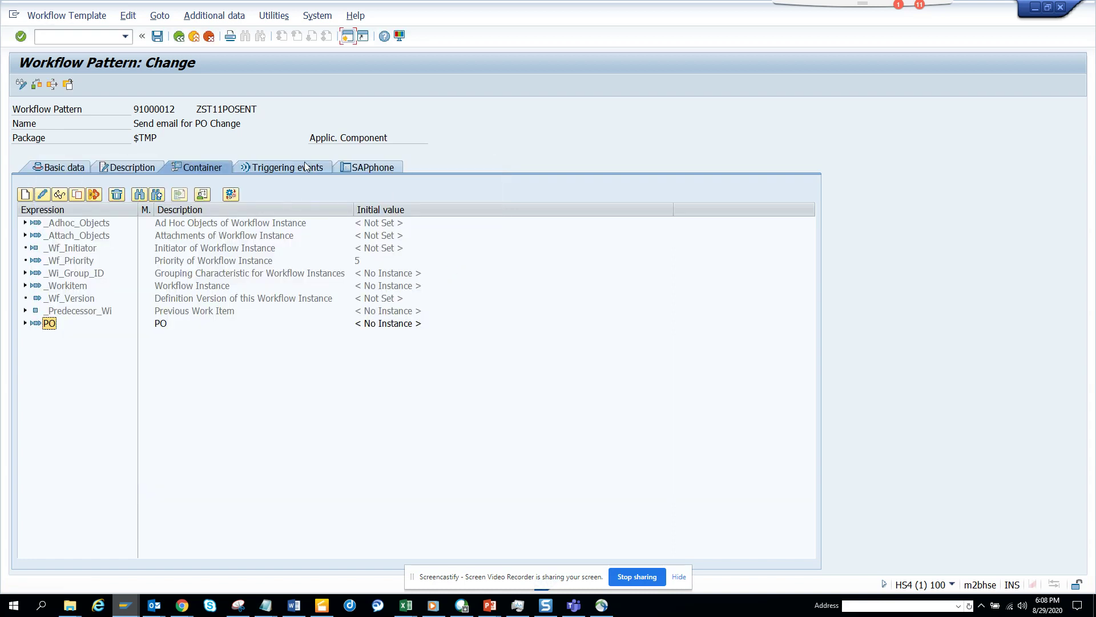
{"action": "left_click", "coordinate": [286, 167]}
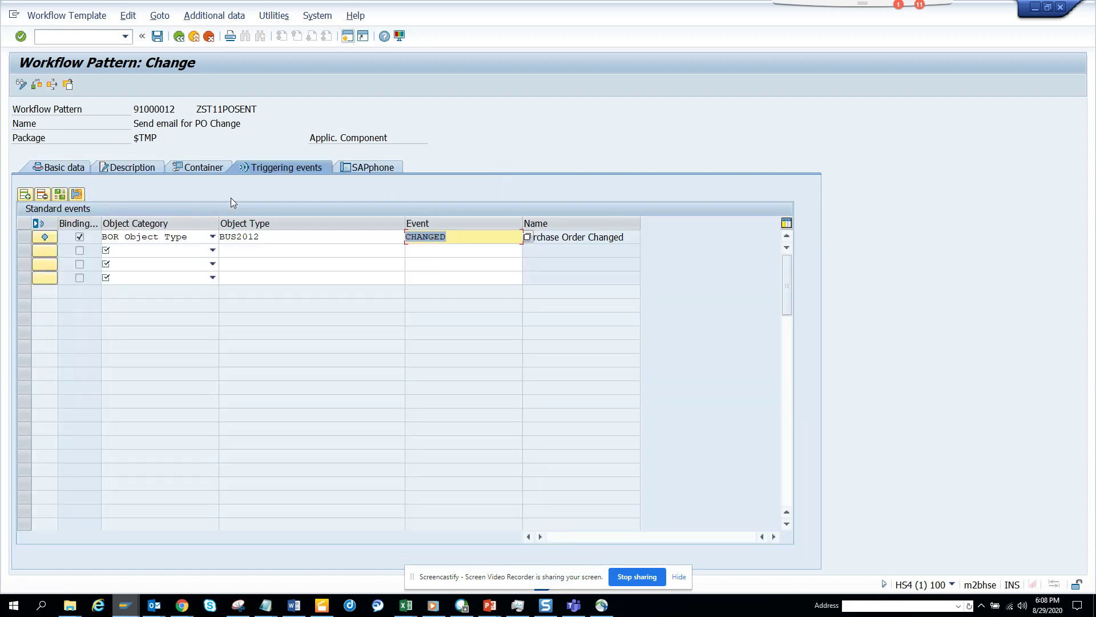
Bind the CHANGED event's &_EVT_CREATOR& to &_WF_INITIATOR& and &_EVT_OBJECT& to &PO&
{"action": "left_click", "coordinate": [23, 237]}
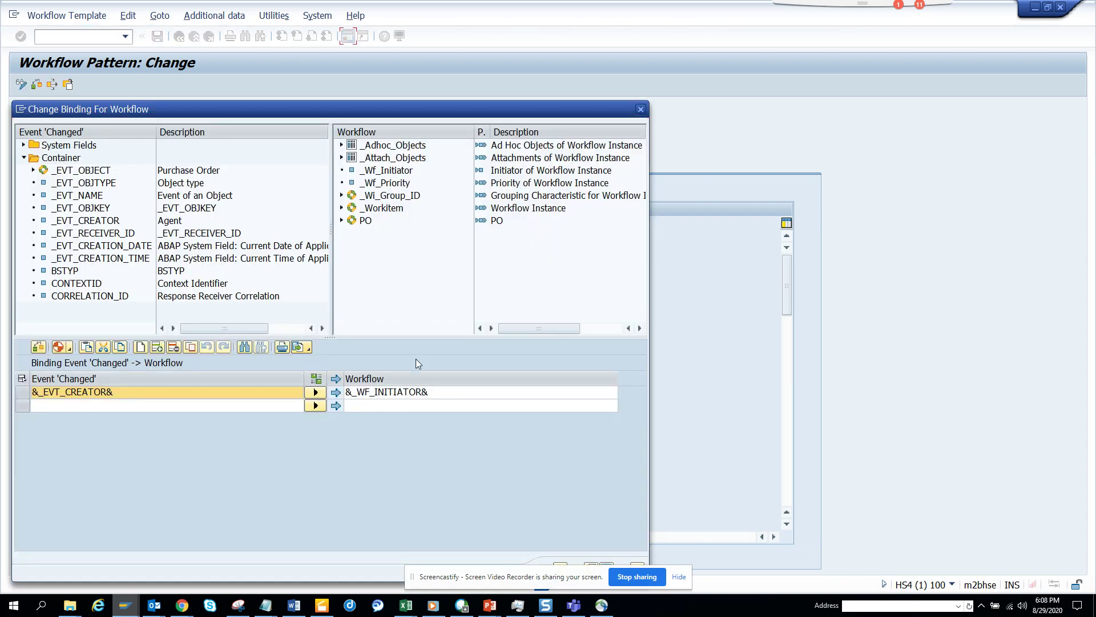
{"action": "left_click_drag", "start_coordinate": [367, 221], "coordinate": [412, 409]}
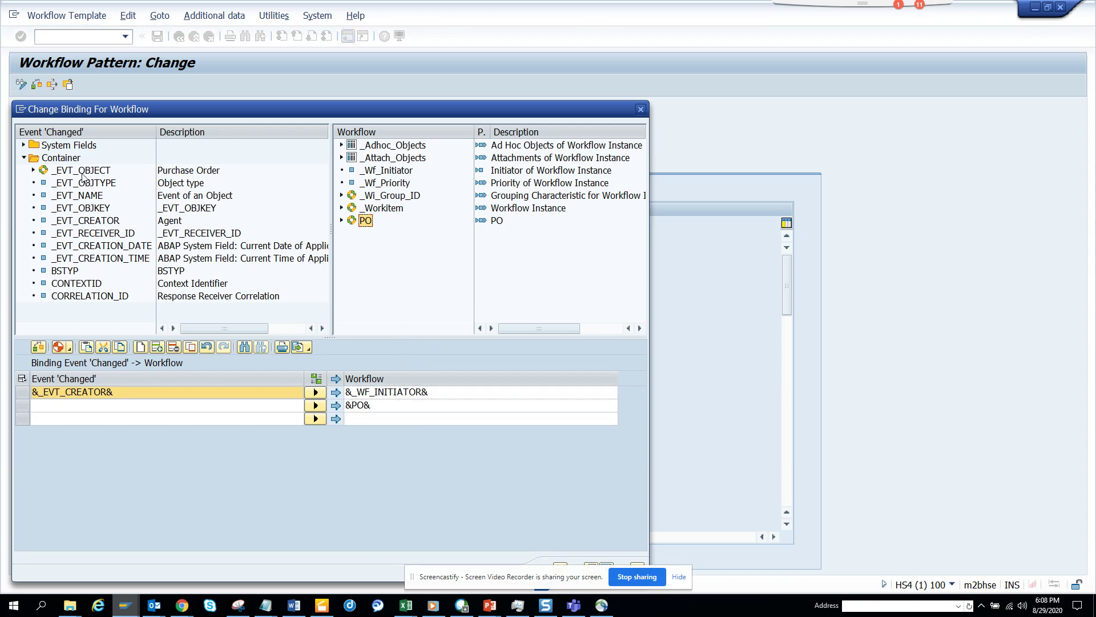
{"action": "left_click_drag", "start_coordinate": [81, 172], "coordinate": [130, 410]}
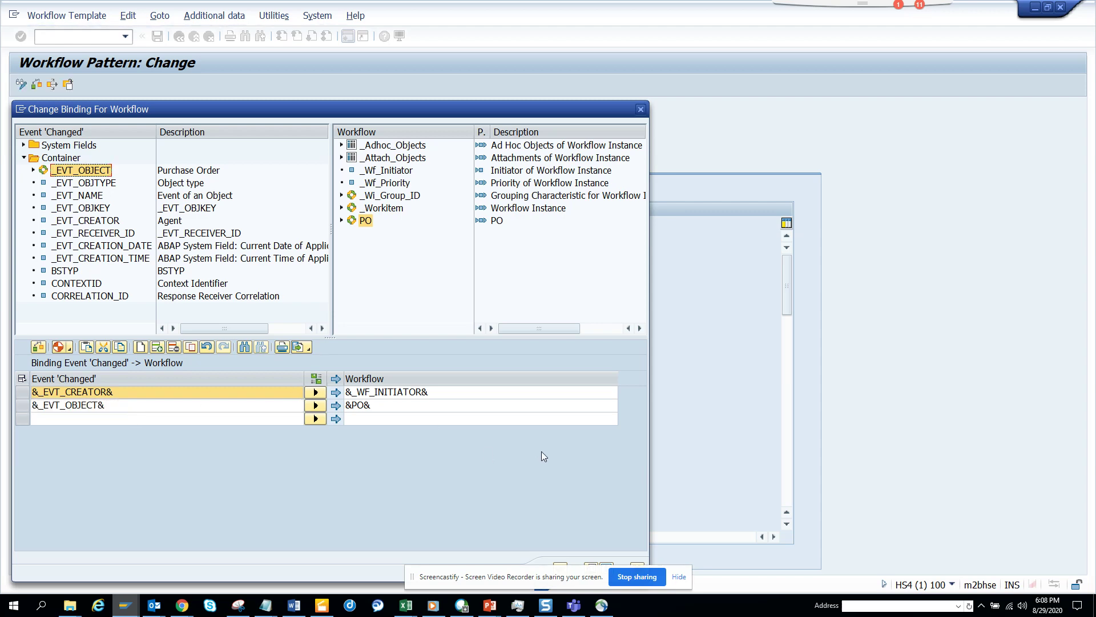
{"action": "left_click_drag", "start_coordinate": [565, 116], "coordinate": [596, 51]}
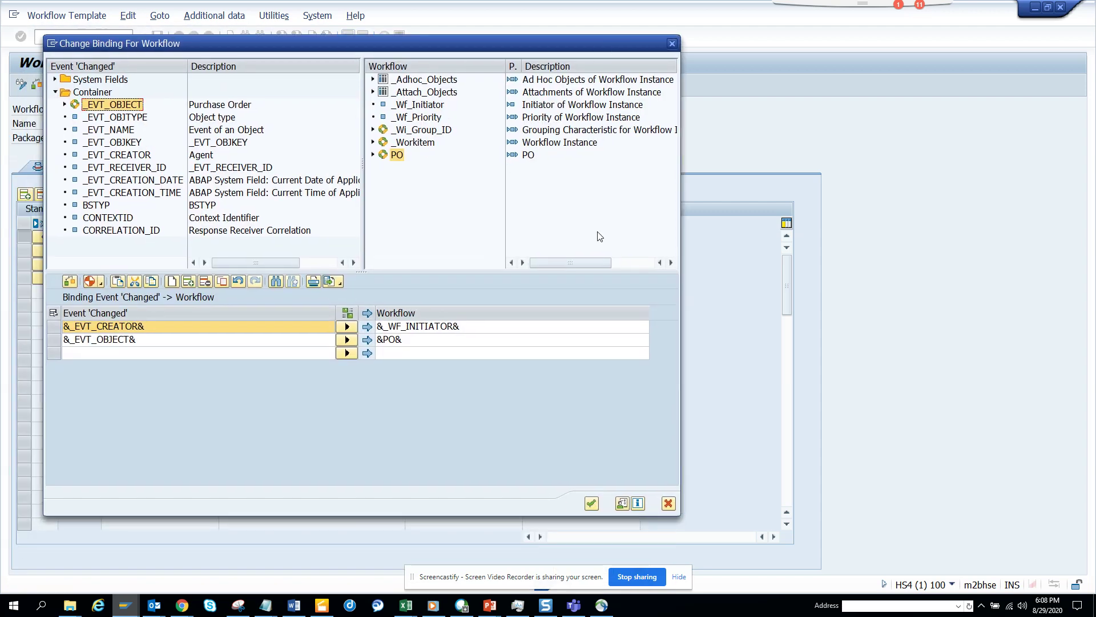
{"action": "left_click", "coordinate": [591, 504]}
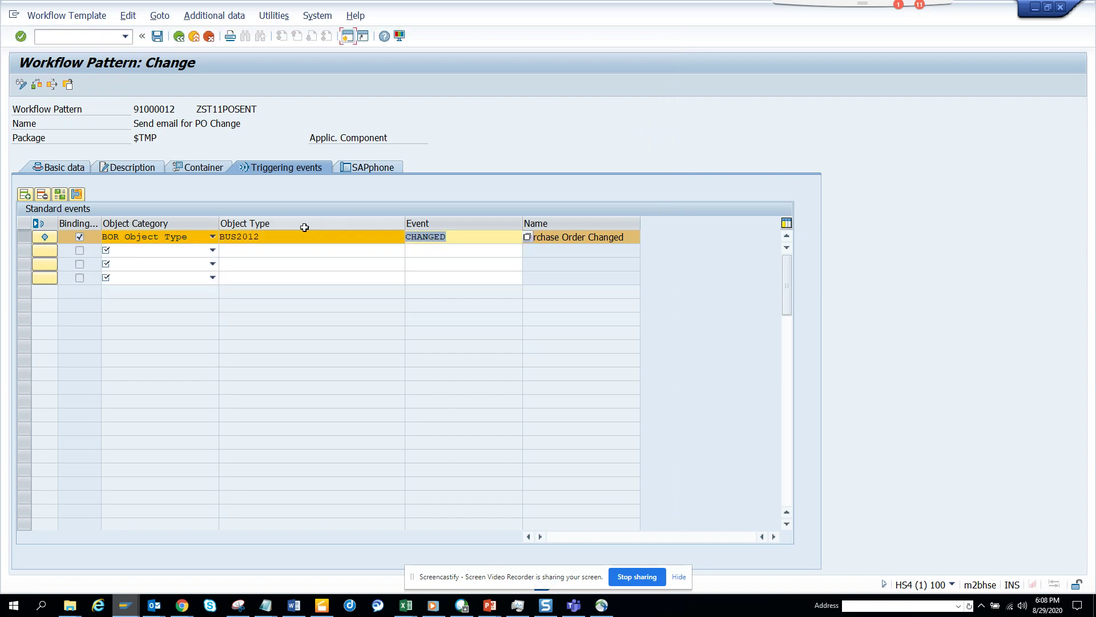
Save the template, activate its Purchase Order CHANGED triggering event, confirm the customizing request, and save again from Basic data
{"action": "left_click", "coordinate": [45, 239]}
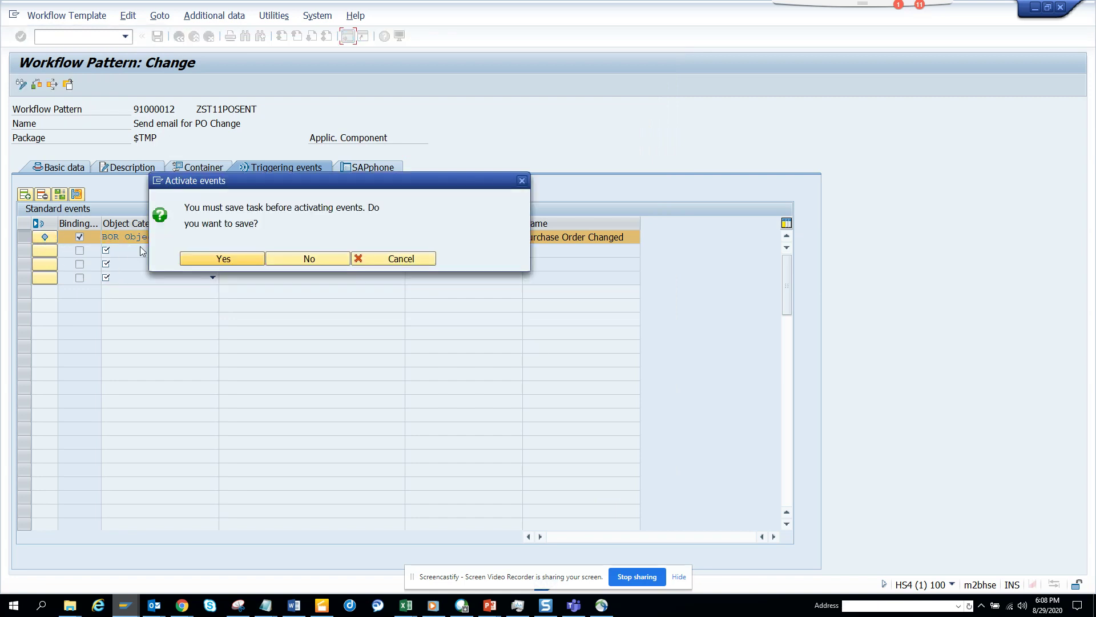
{"action": "left_click", "coordinate": [219, 264]}
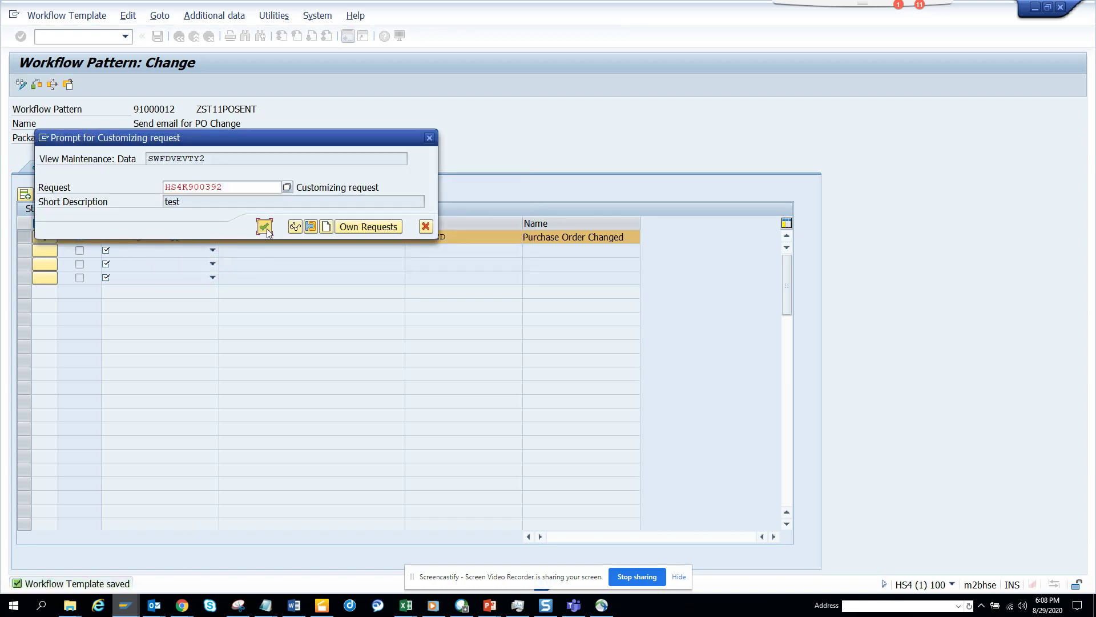
{"action": "left_click", "coordinate": [263, 227]}
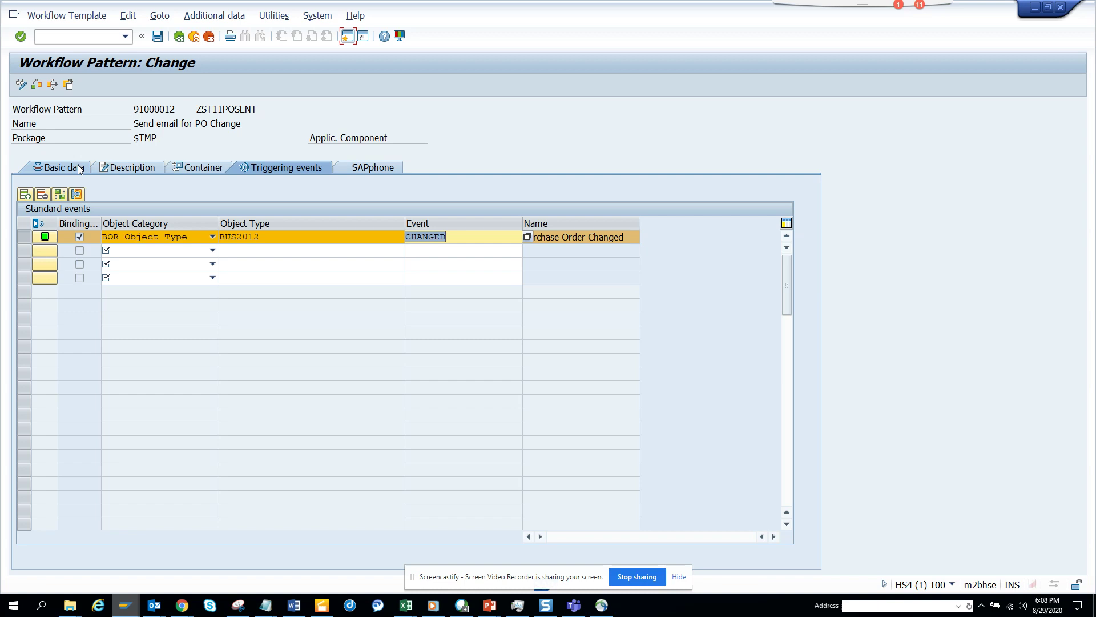
{"action": "left_click", "coordinate": [85, 167]}
{"action": "left_click", "coordinate": [158, 36]}
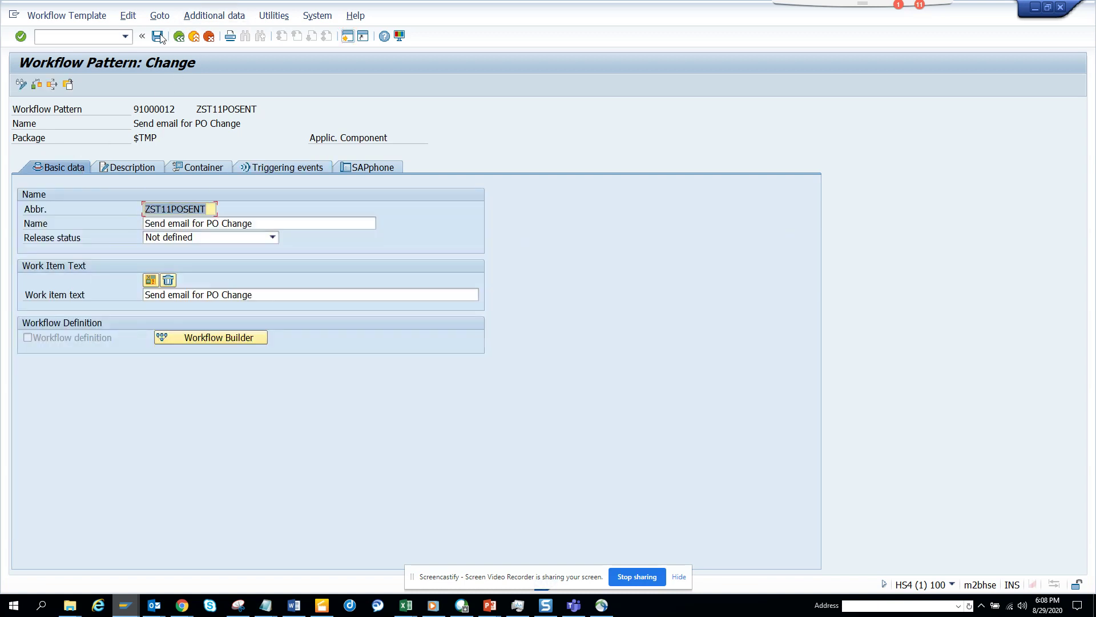
In the Workflow Builder, replace the Undefined step with a new Send Mail step
{"action": "left_click", "coordinate": [235, 339]}
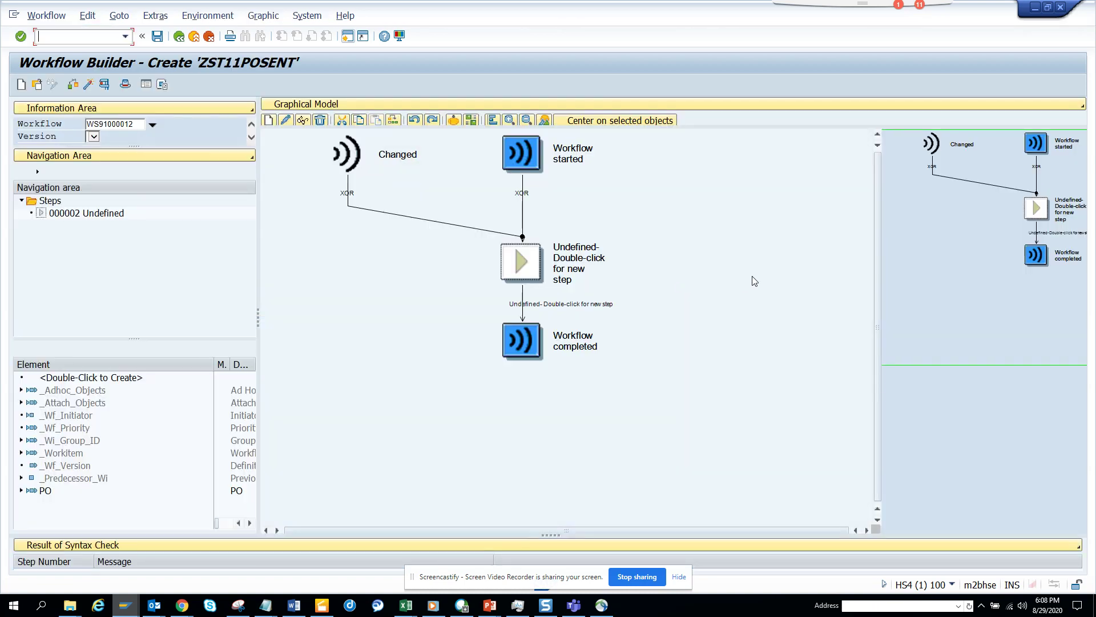
{"action": "right_click", "coordinate": [559, 272]}
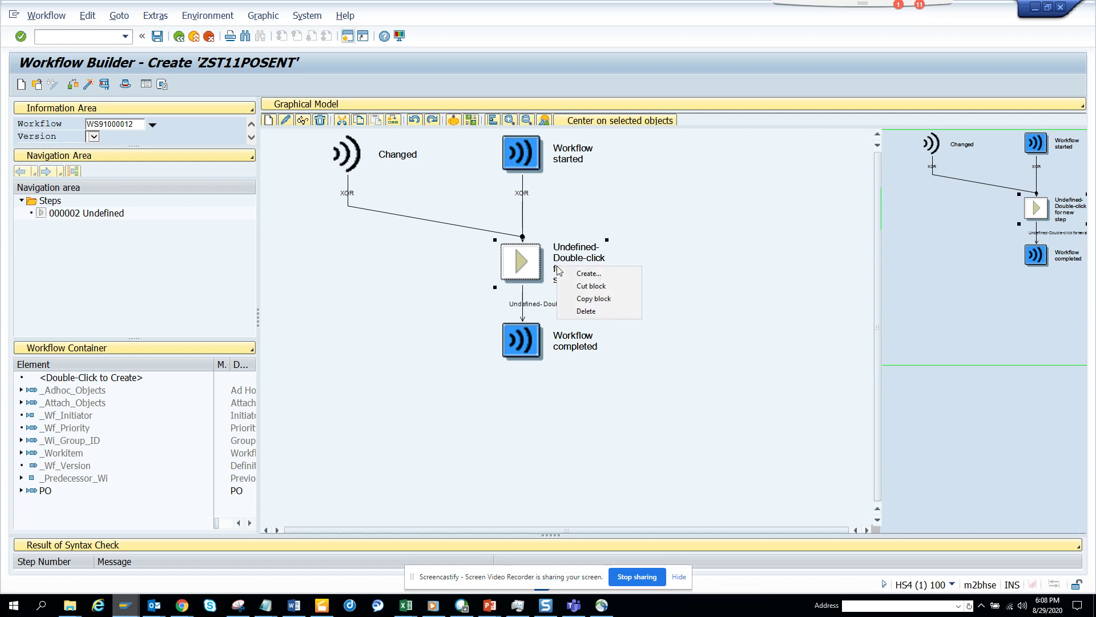
{"action": "left_click", "coordinate": [577, 274]}
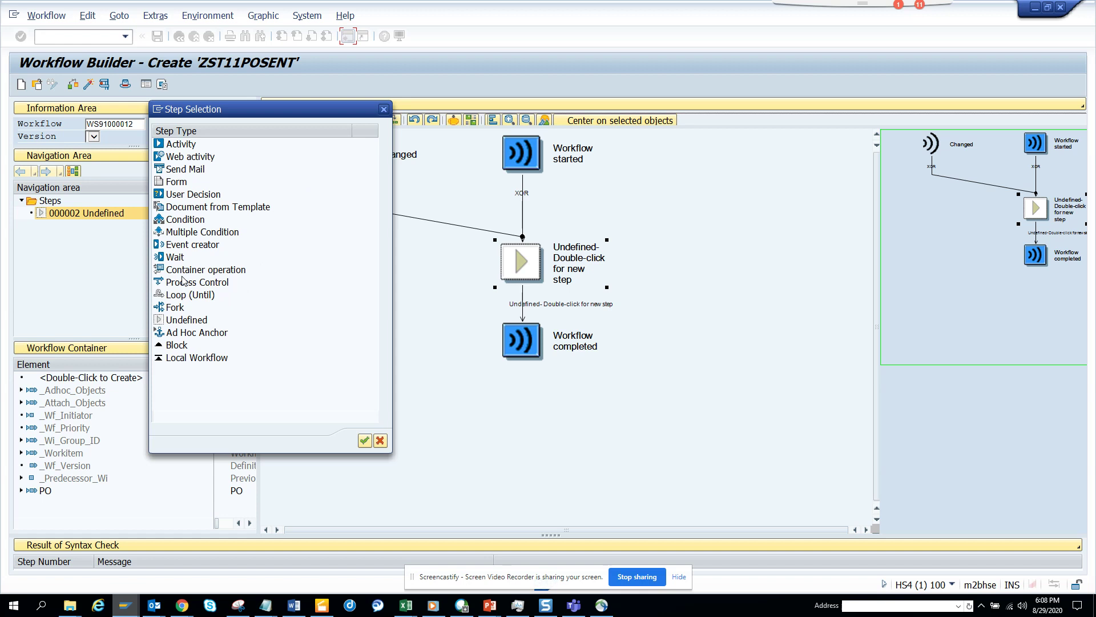
{"action": "left_click", "coordinate": [185, 171]}
{"action": "left_click", "coordinate": [184, 170]}
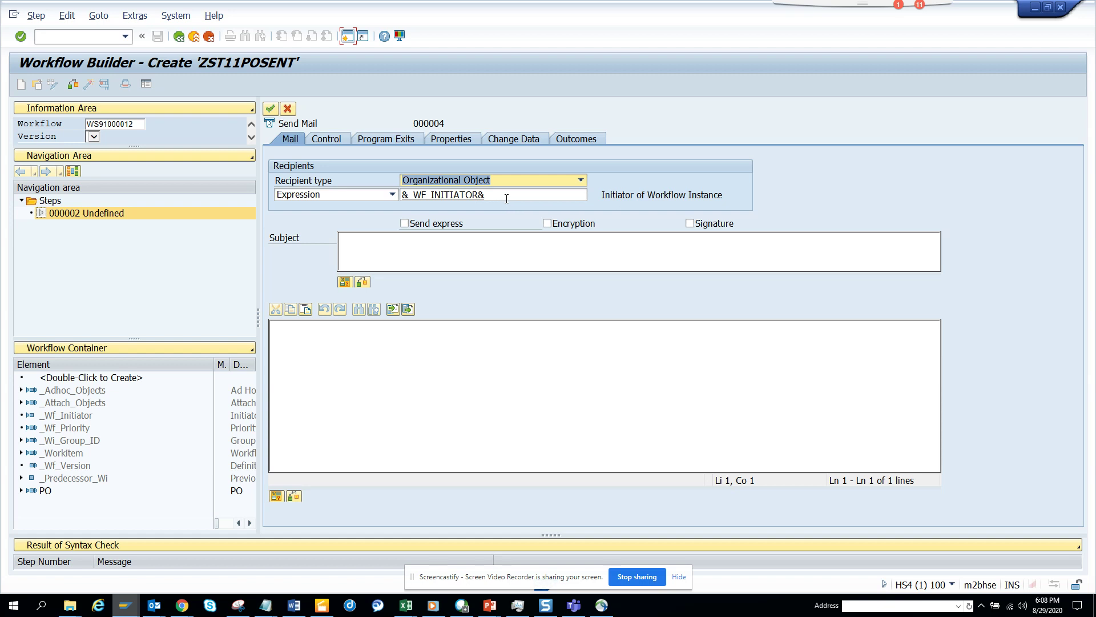
Set the recipient type to E-Mail Address and enter the recipient's e-mail address
{"action": "left_click", "coordinate": [549, 178]}
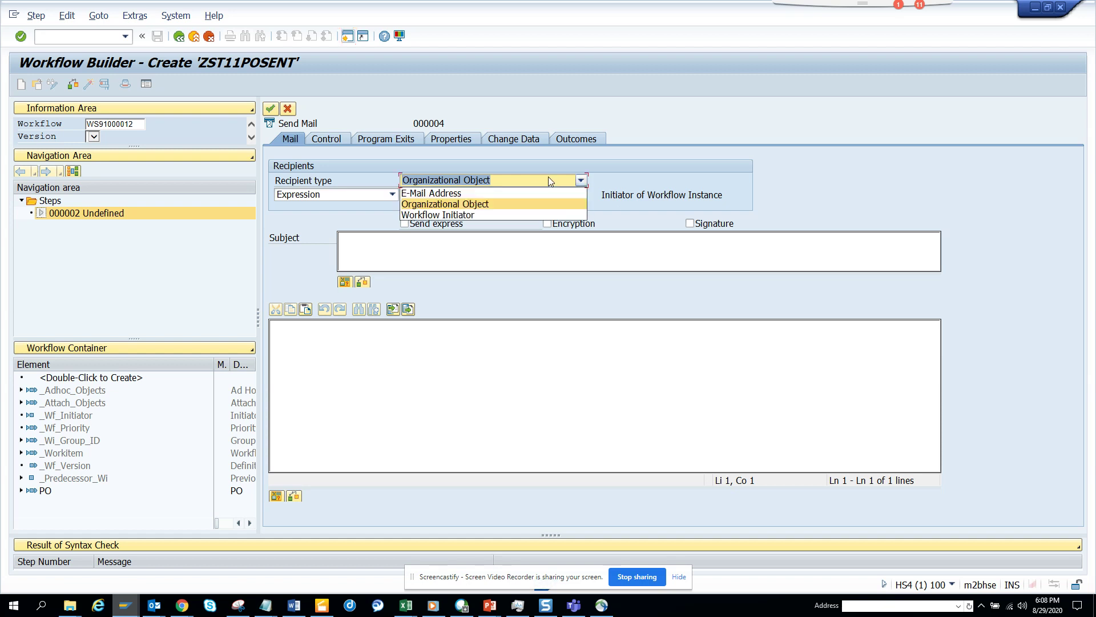
{"action": "left_click", "coordinate": [494, 195]}
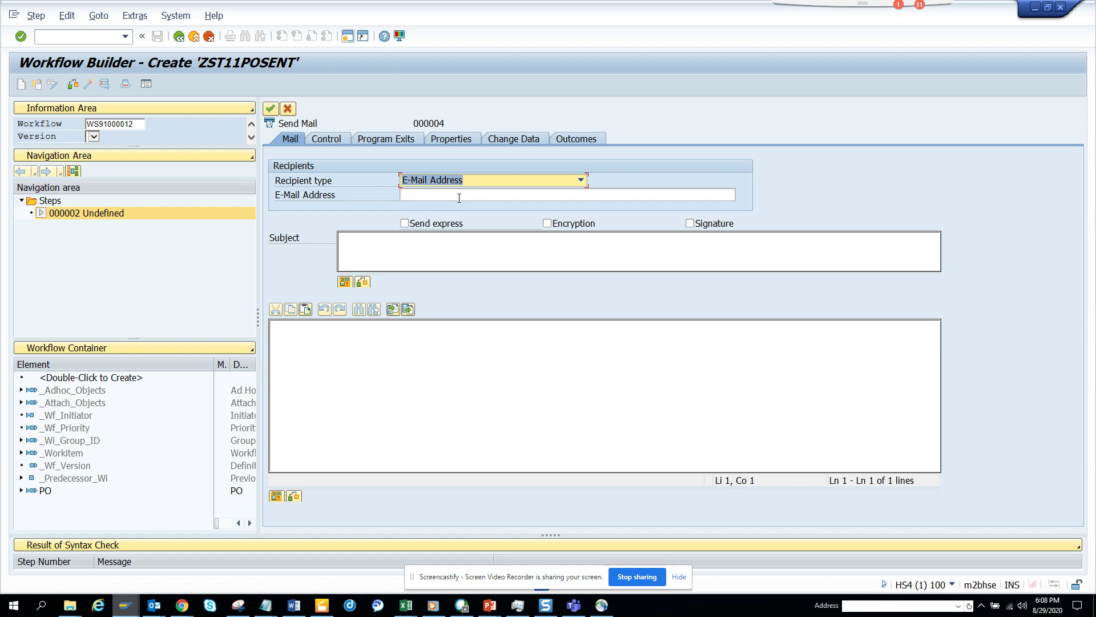
{"action": "left_click", "coordinate": [493, 196]}
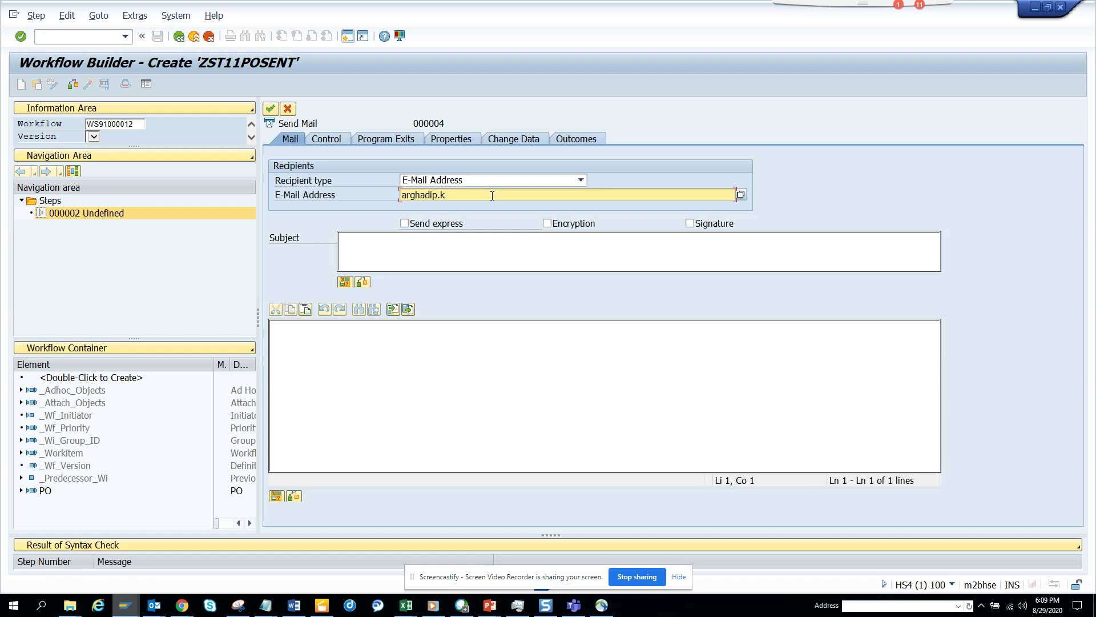
Set the subject to 'PO &PO.PURCHASEORDER& Change', enable Send express, and select the subject text
{"action": "left_click", "coordinate": [521, 247]}
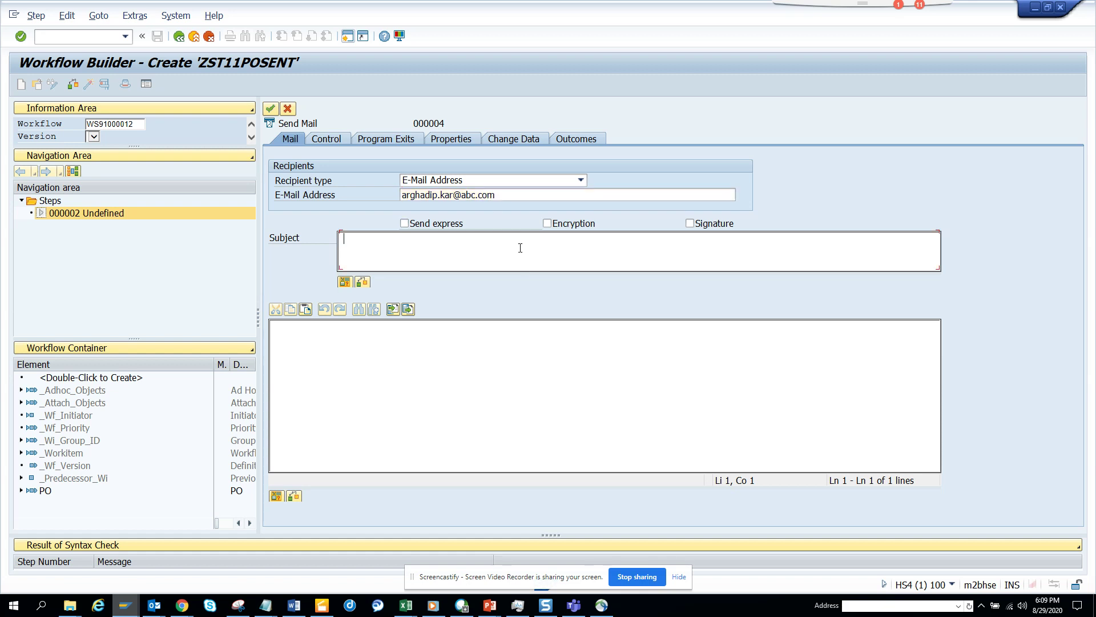
{"action": "type", "text": "PO Change"}
{"action": "key", "text": "shift+Tab"}
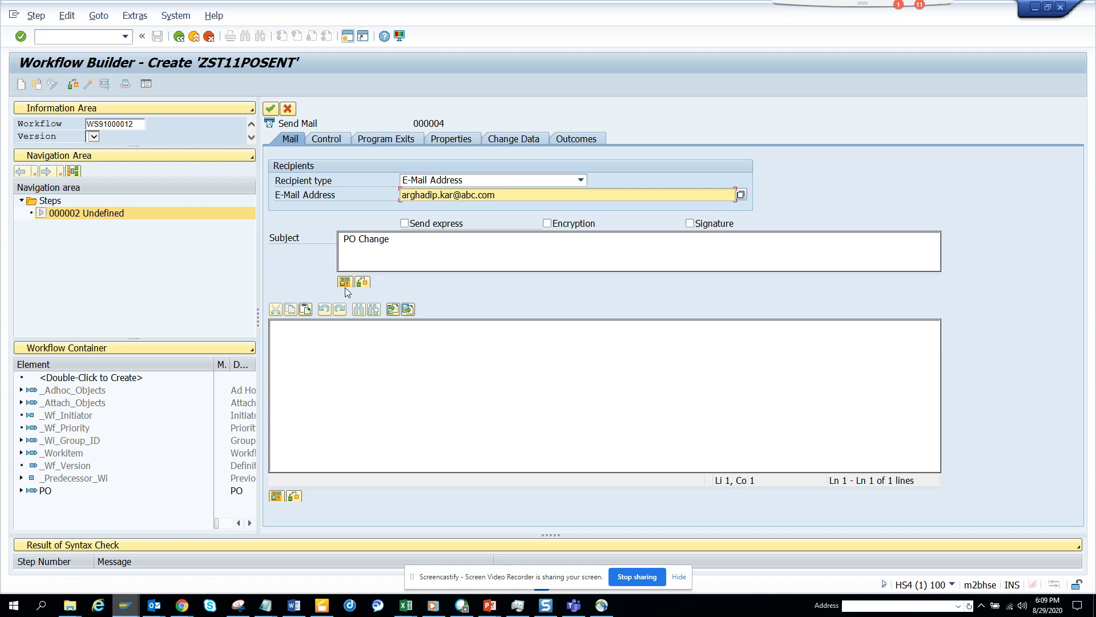
{"action": "left_click", "coordinate": [345, 284]}
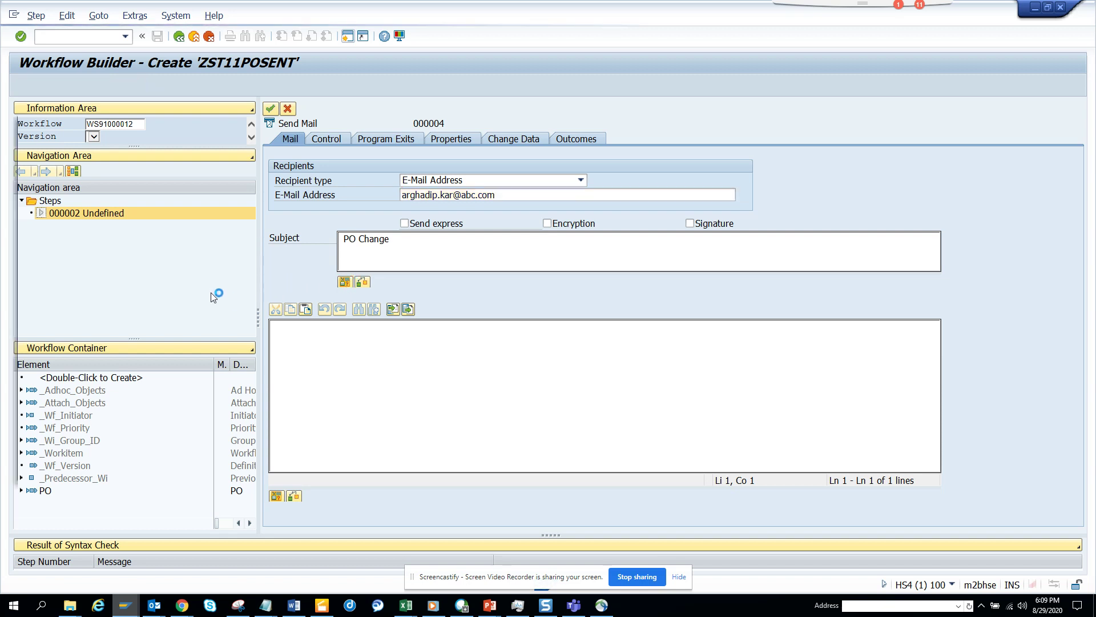
{"action": "left_click", "coordinate": [37, 247]}
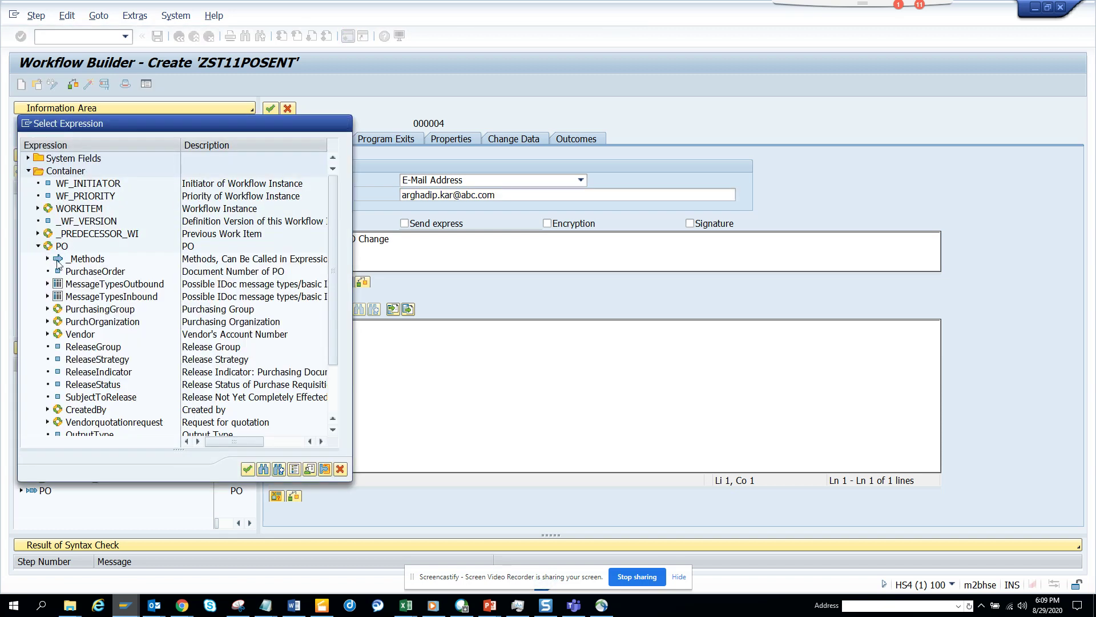
{"action": "double_click", "coordinate": [92, 273]}
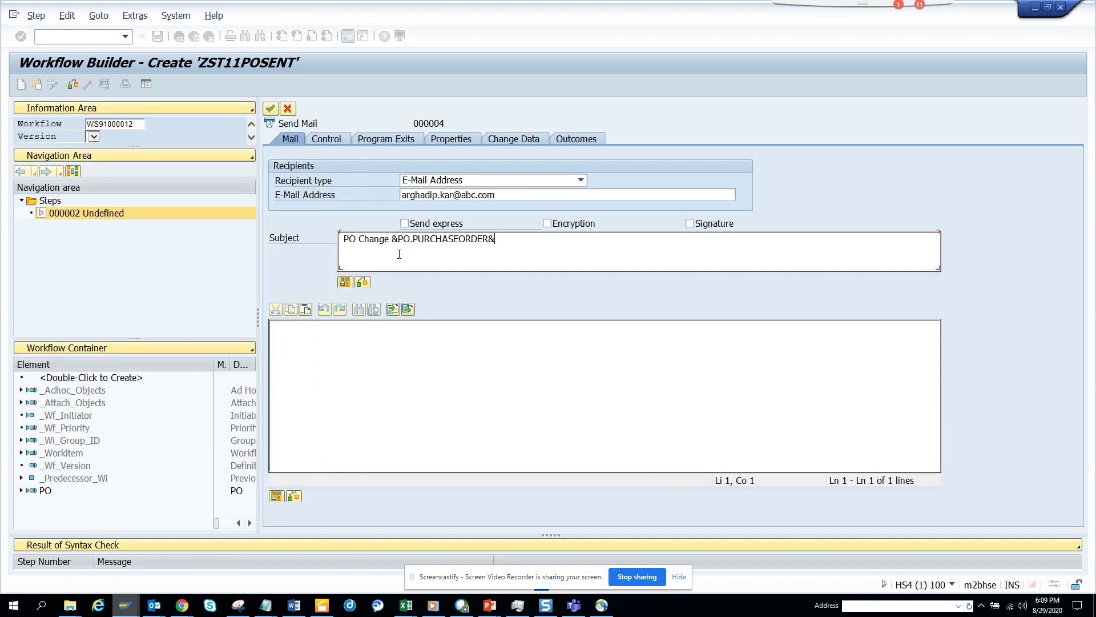
{"action": "left_click_drag", "start_coordinate": [391, 240], "coordinate": [366, 241]}
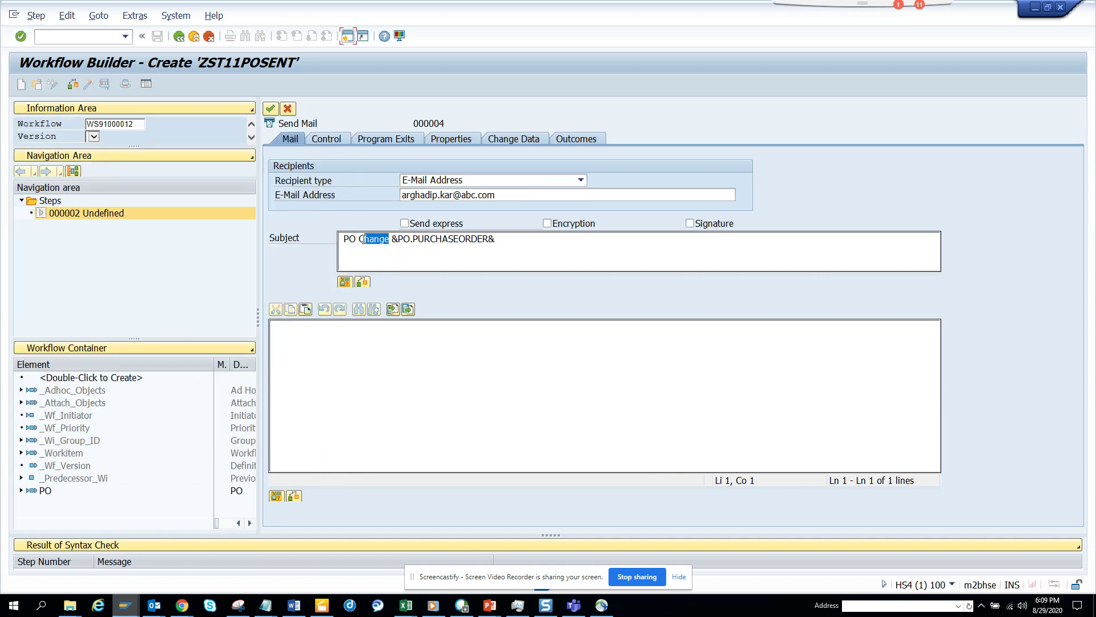
{"action": "key", "text": "Delete"}
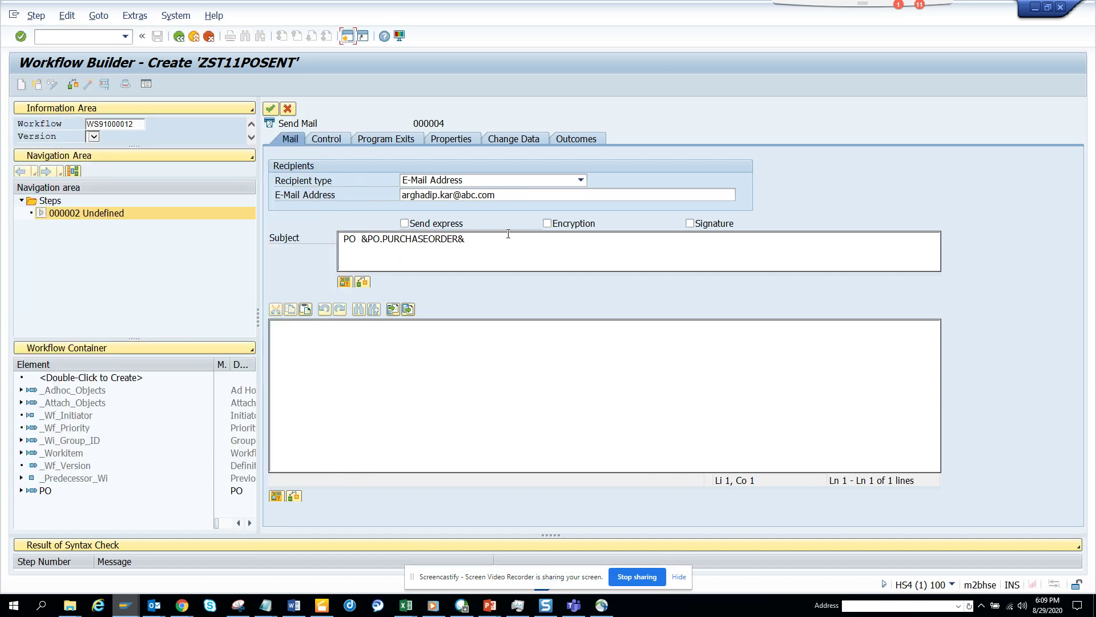
{"action": "type", "text": "Change"}
{"action": "left_click", "coordinate": [405, 223]}
{"action": "left_click_drag", "start_coordinate": [538, 241], "coordinate": [226, 247]}
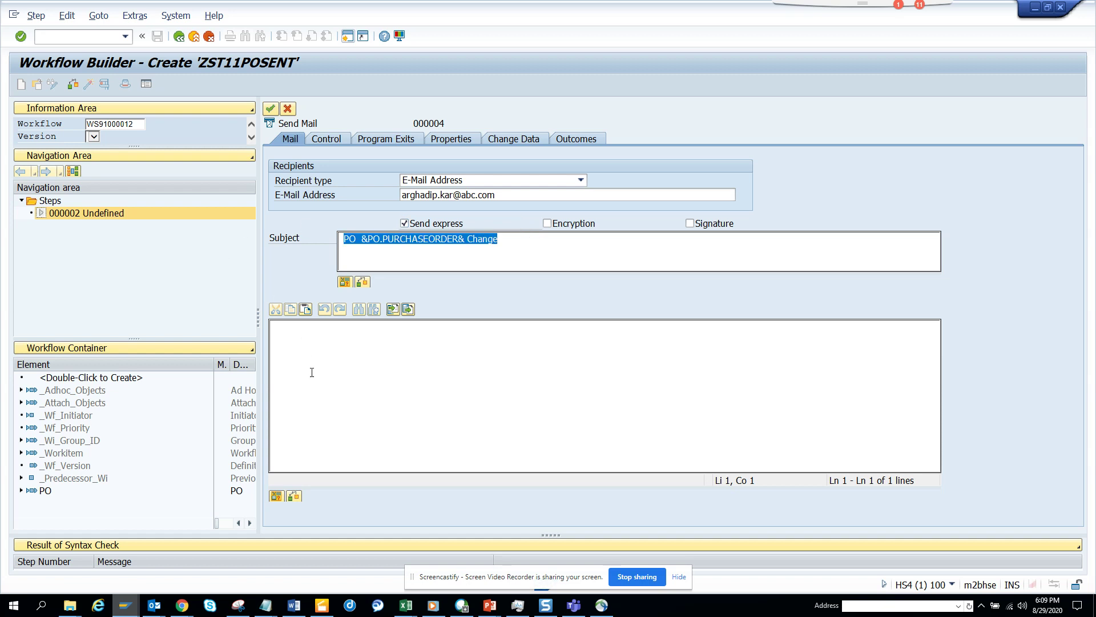
Write the body line 'PO &PO.PURCHASEORDER& Changed by &WF_INITIATOR&' from the pasted subject
{"action": "type", "text": "PO  &PO.PURCHASEORDER& Change"}
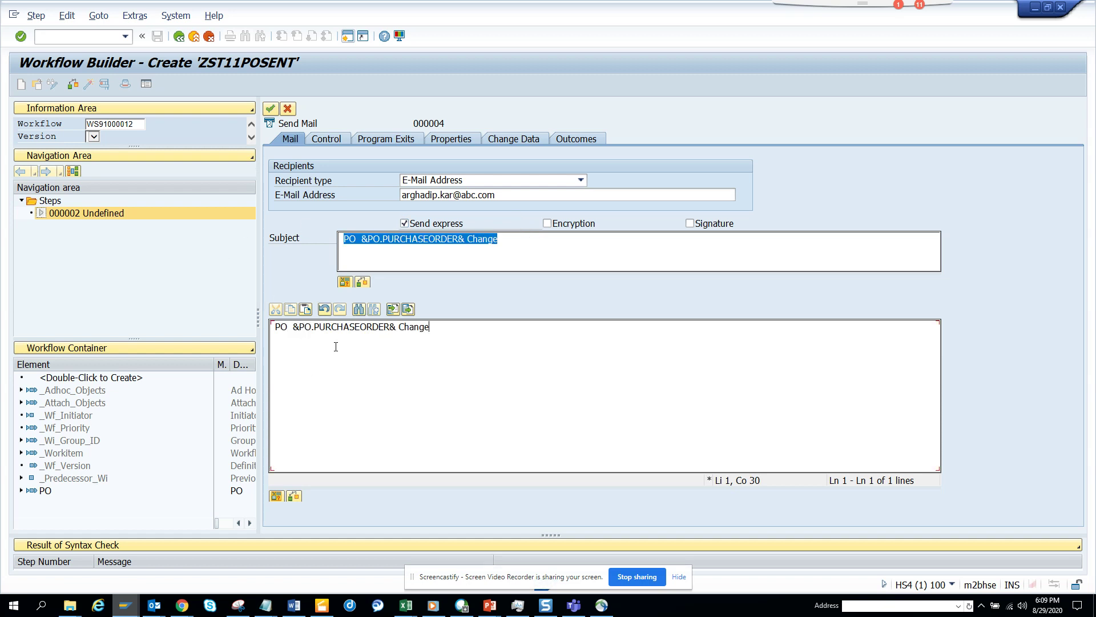
{"action": "type", "text": "d by"}
{"action": "left_click", "coordinate": [277, 497]}
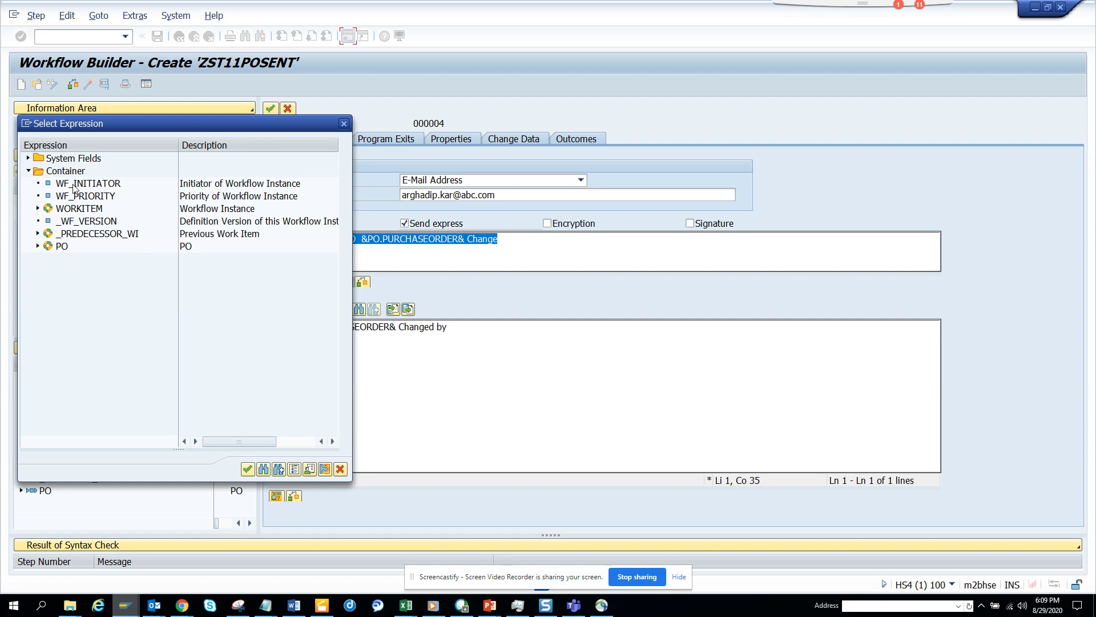
{"action": "double_click", "coordinate": [75, 183]}
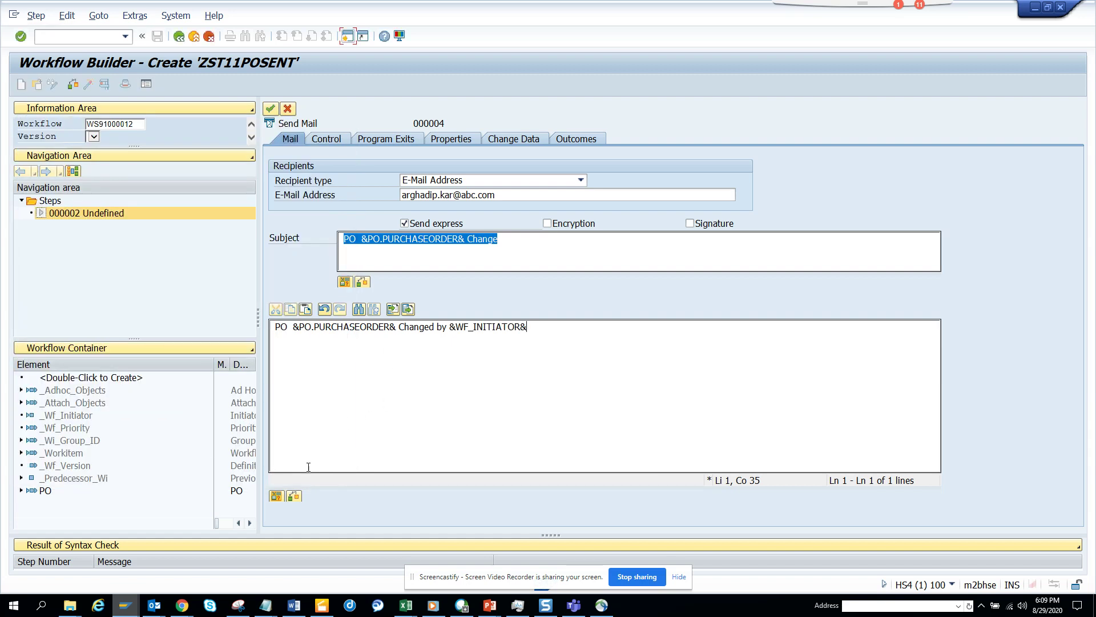
{"action": "key", "text": "Return"}
{"action": "key", "text": "Return"}
Add a &PO.VENDOR.VENDORNO& vendor number line to the body and apply the Send Mail step
{"action": "left_click", "coordinate": [276, 494]}
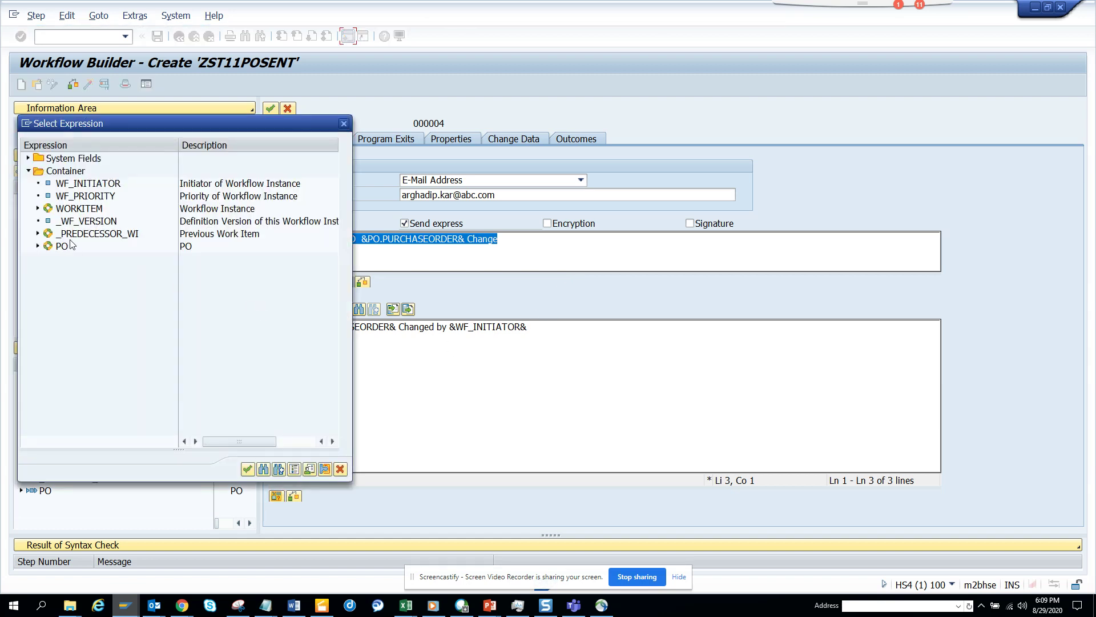
{"action": "left_click", "coordinate": [38, 246]}
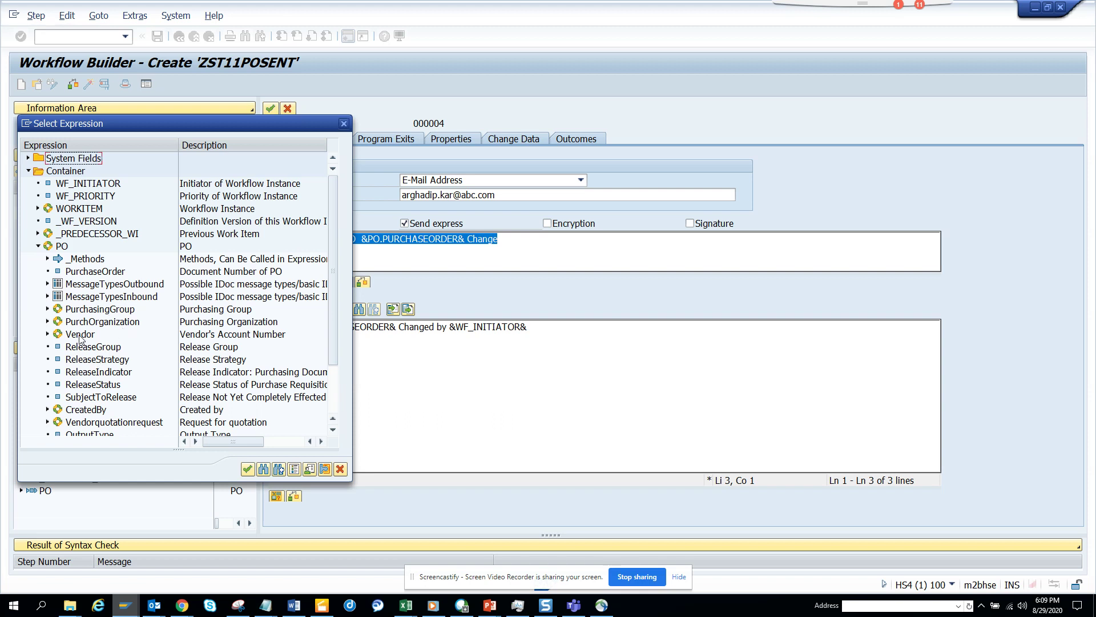
{"action": "left_click", "coordinate": [48, 335]}
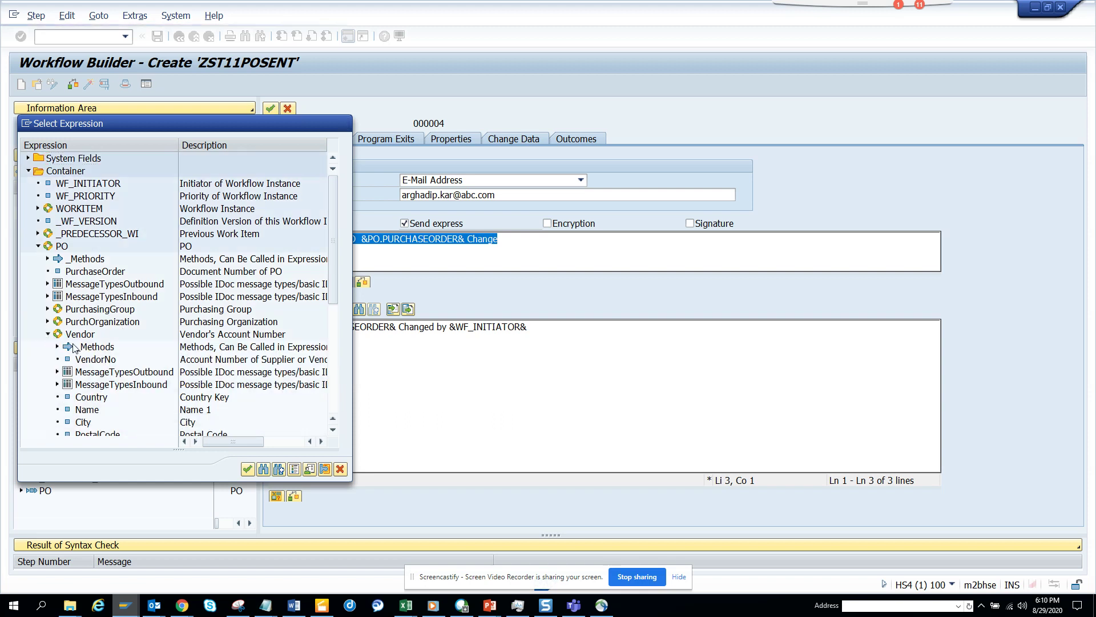
{"action": "double_click", "coordinate": [96, 359]}
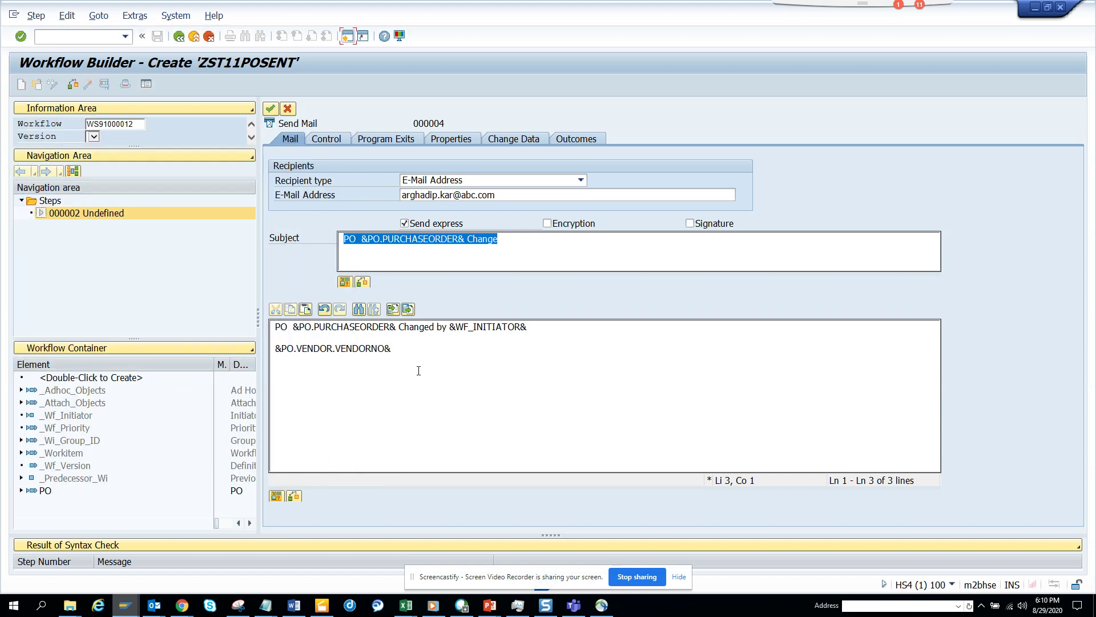
{"action": "left_click", "coordinate": [271, 109]}
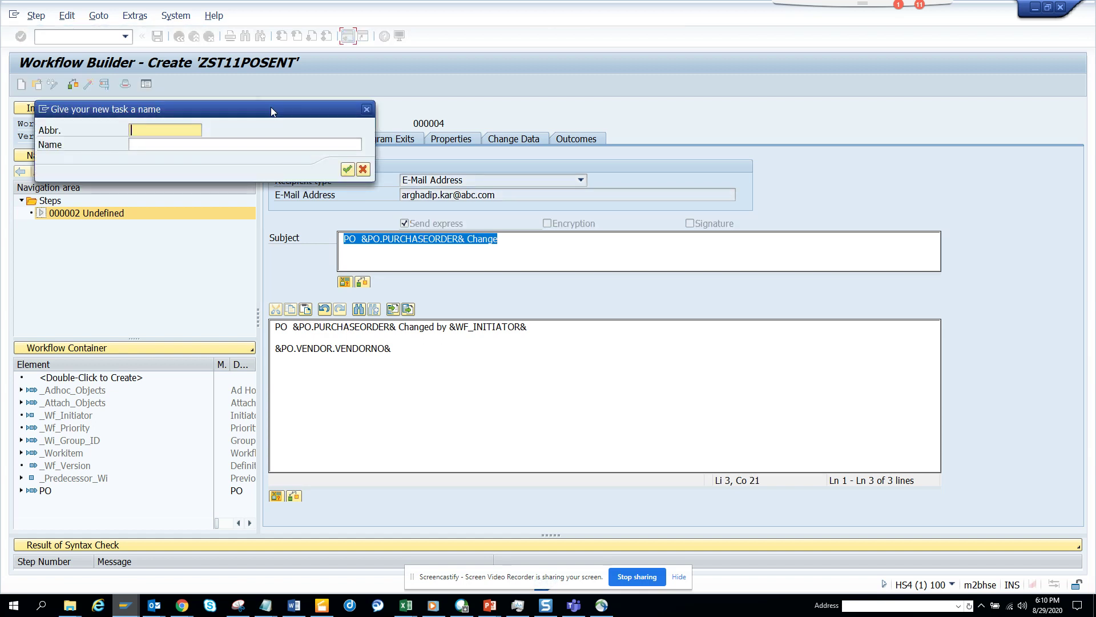
Name the new mail task zst11sndema and save it as a local object
{"action": "type", "text": "zst1"}
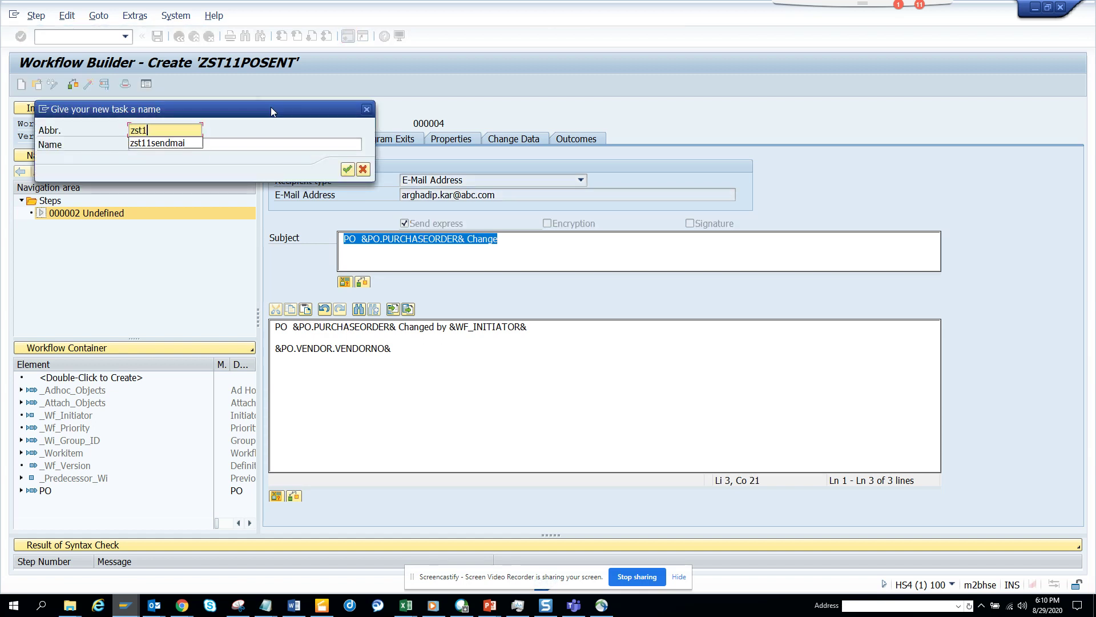
{"action": "type", "text": "1sndema"}
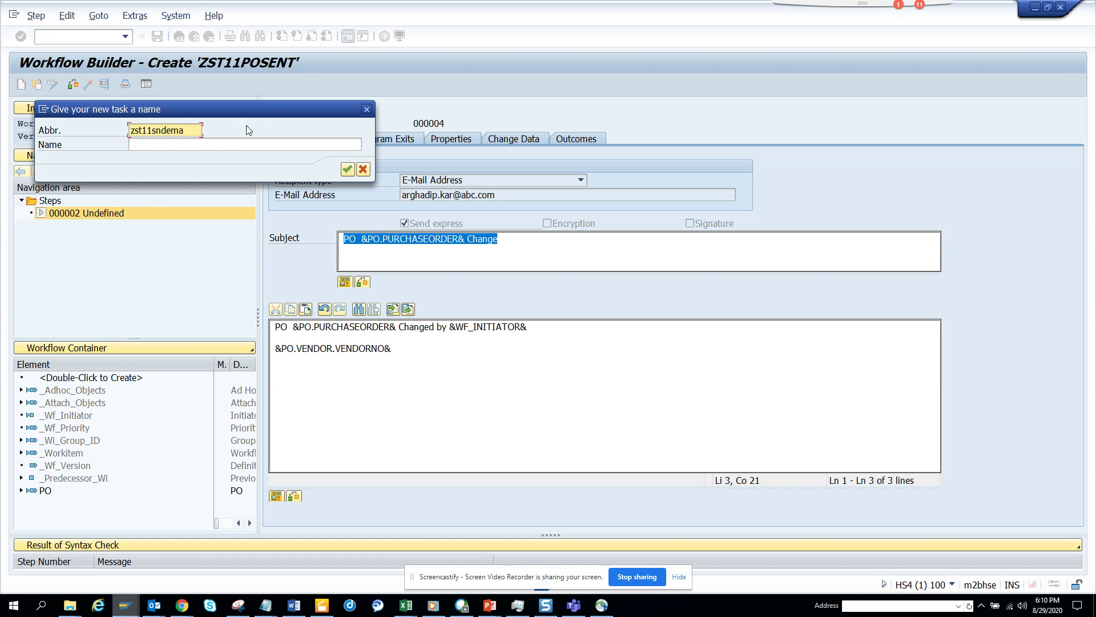
{"action": "left_click", "coordinate": [230, 144]}
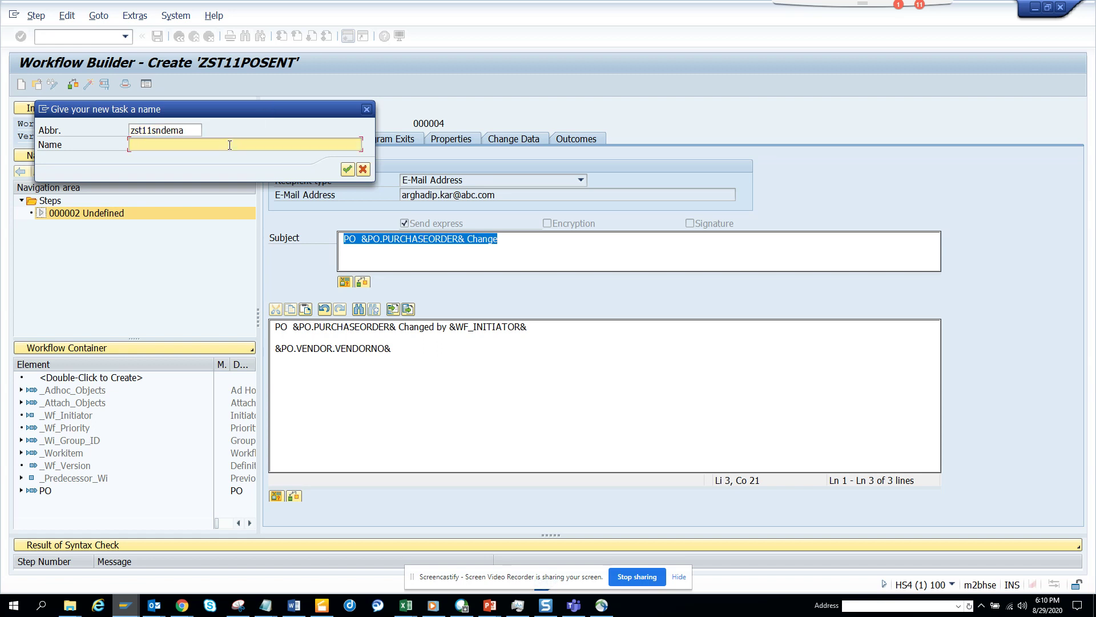
{"action": "type", "text": "send email"}
{"action": "key", "text": "Return"}
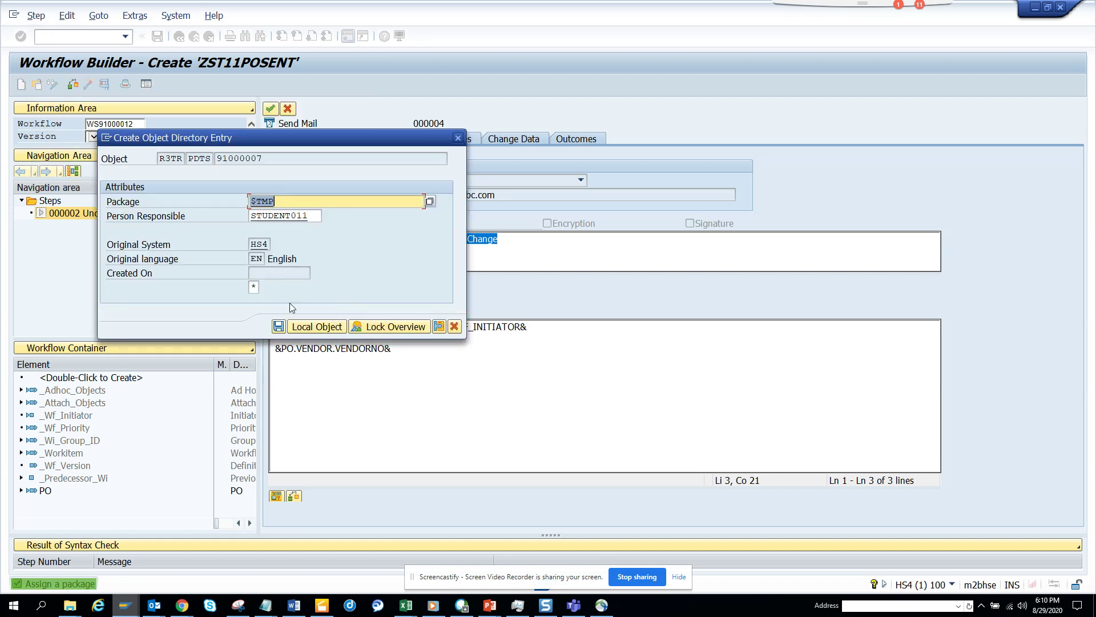
{"action": "left_click", "coordinate": [280, 326]}
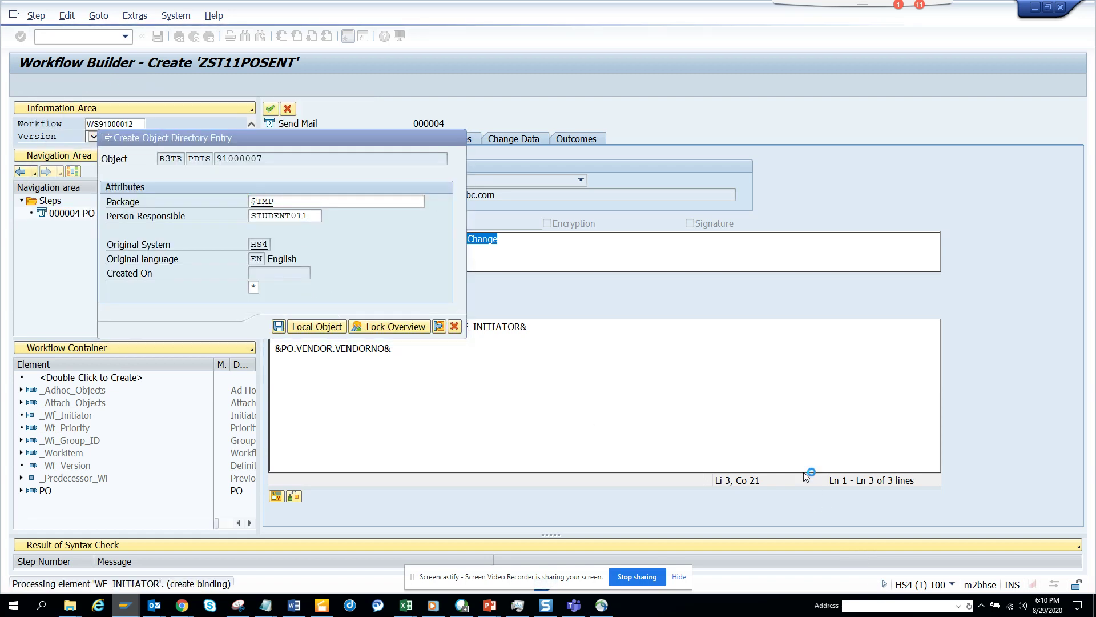
Confirm the mail step, then save and activate the ZST11POSENT workflow
{"action": "left_click", "coordinate": [270, 109]}
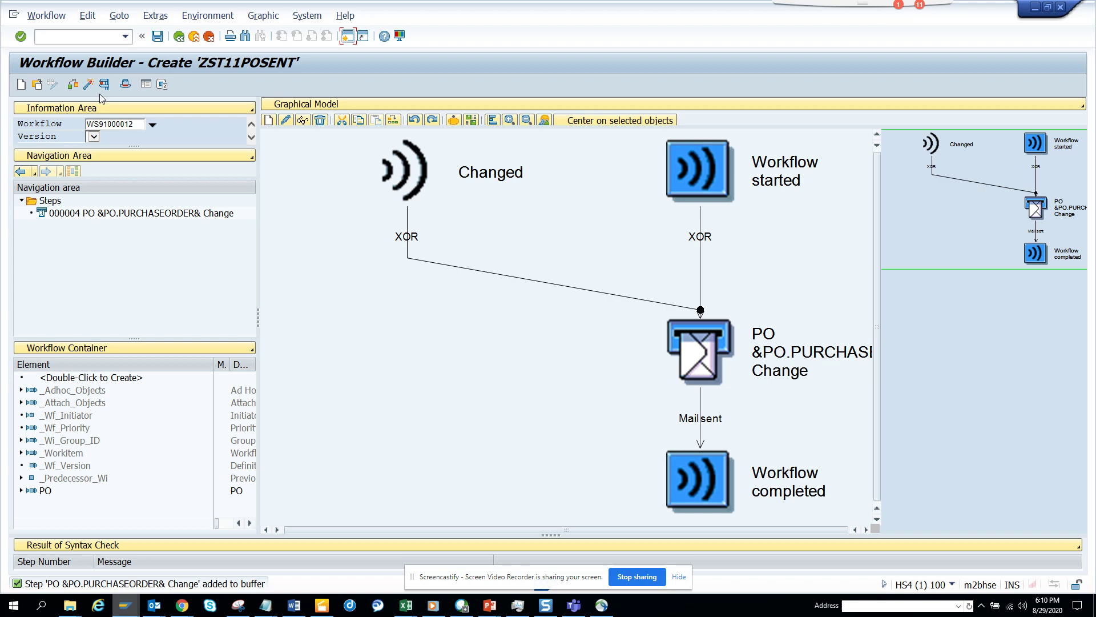
{"action": "left_click", "coordinate": [88, 85]}
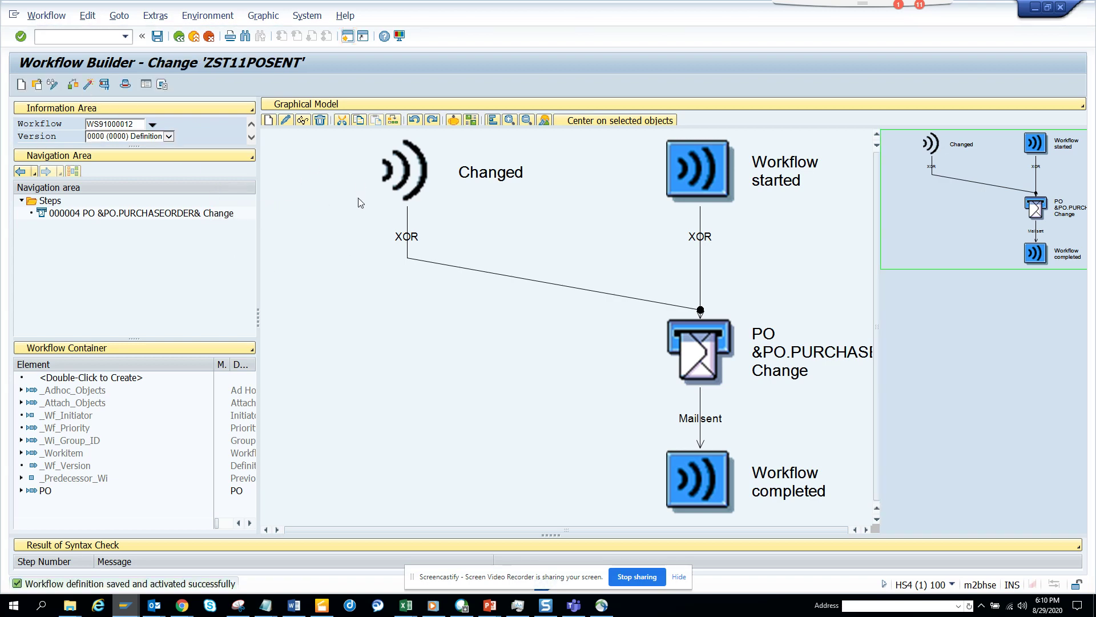
{"action": "key", "text": "alt+Tab"}
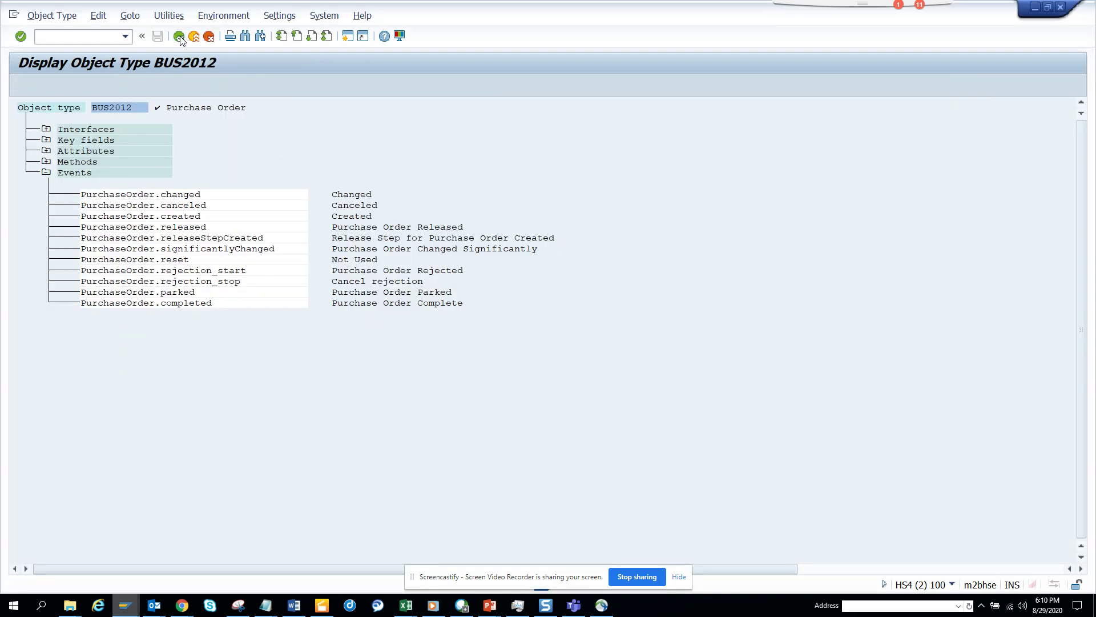
Go back and start the purchase order change transaction with /nme22n
{"action": "left_click", "coordinate": [179, 36]}
{"action": "left_click", "coordinate": [73, 36]}
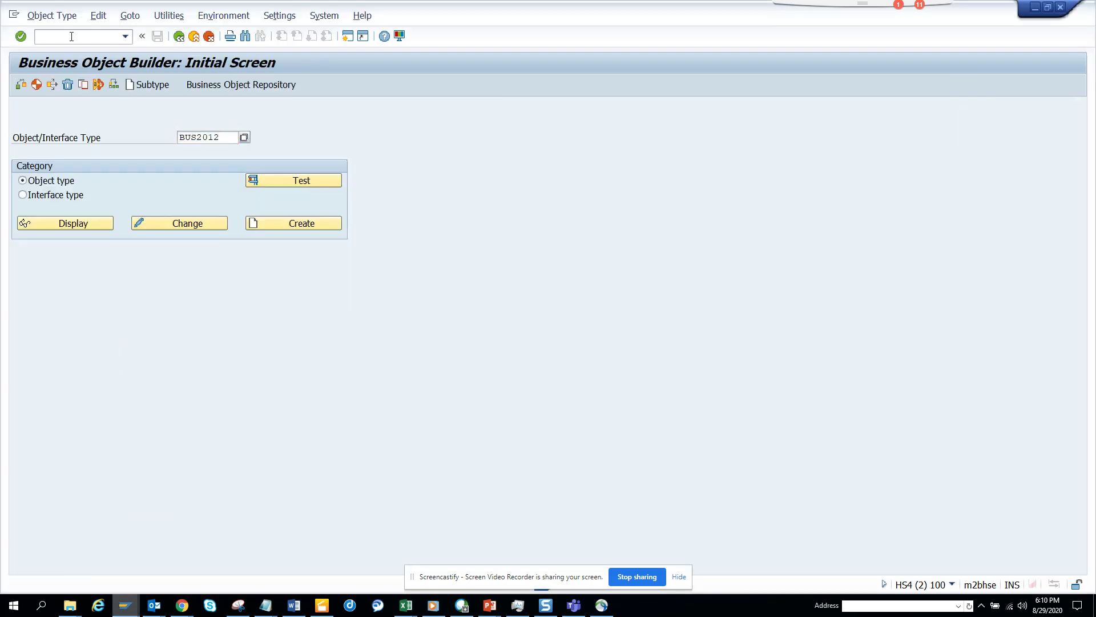
{"action": "type", "text": "/nme22n"}
{"action": "key", "text": "Return"}
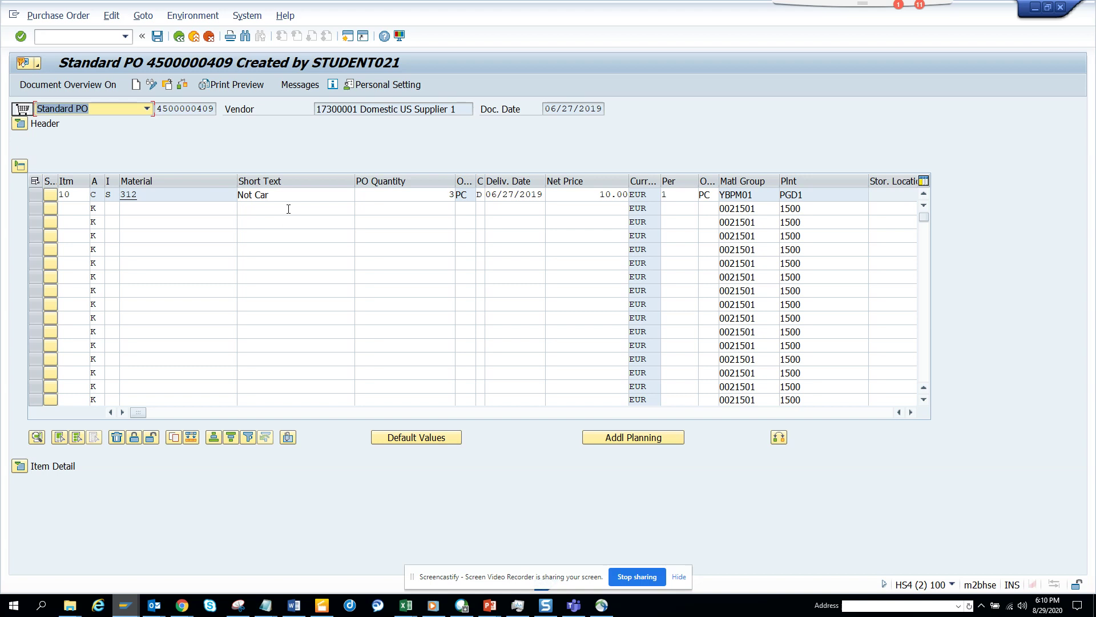
{"action": "left_click", "coordinate": [293, 196]}
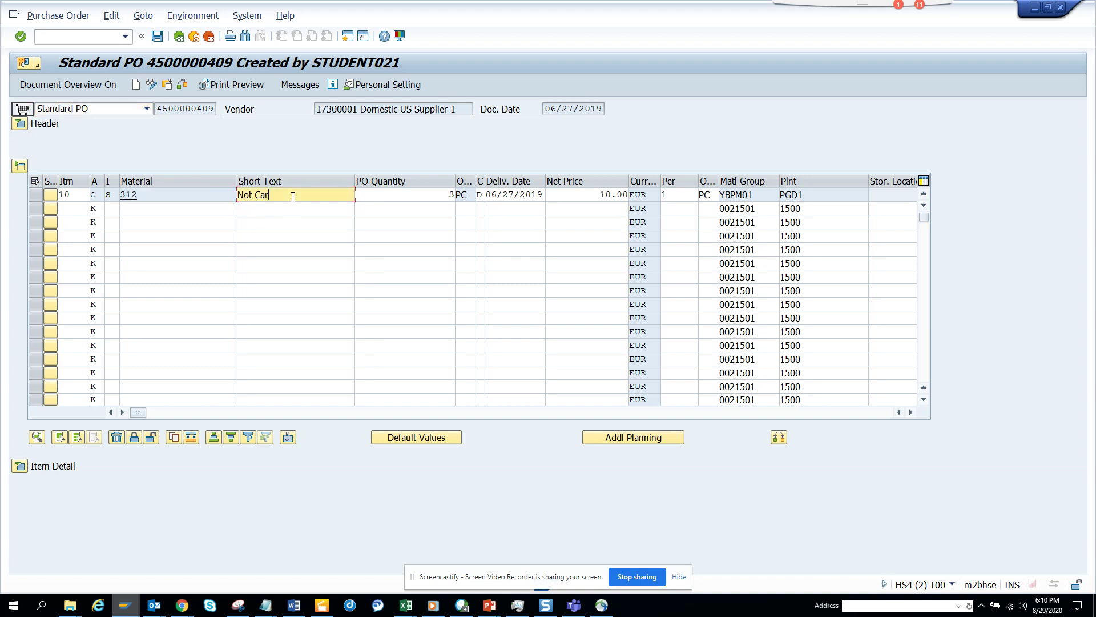
{"action": "key", "text": "BackSpace"}
{"action": "type", "text": "r test"}
{"action": "key", "text": "ctrl+s"}
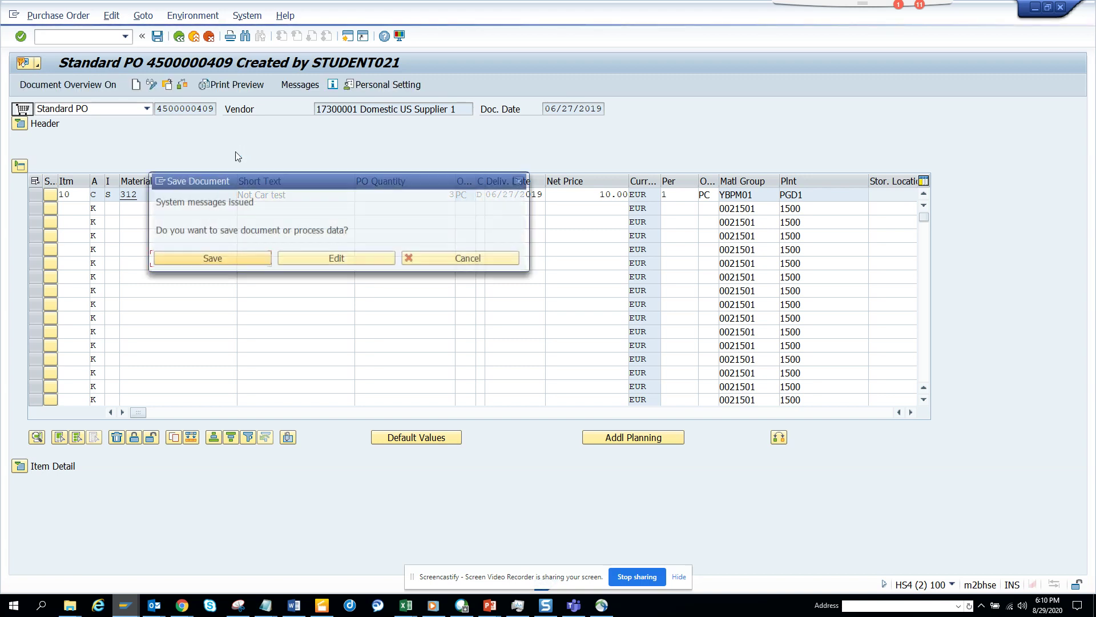
{"action": "left_click", "coordinate": [252, 258]}
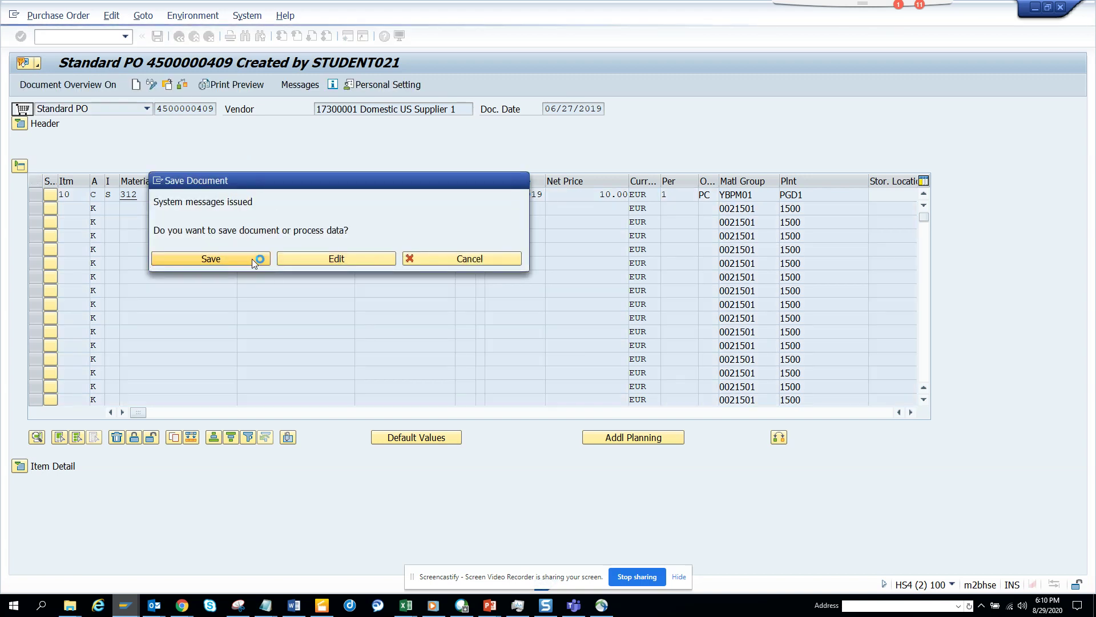
{"action": "left_click", "coordinate": [24, 63]}
Open the latest Send email for PO Change workflow log and view its mail step's Recipient Name entries
{"action": "mouse_move", "coordinate": [103, 153]}
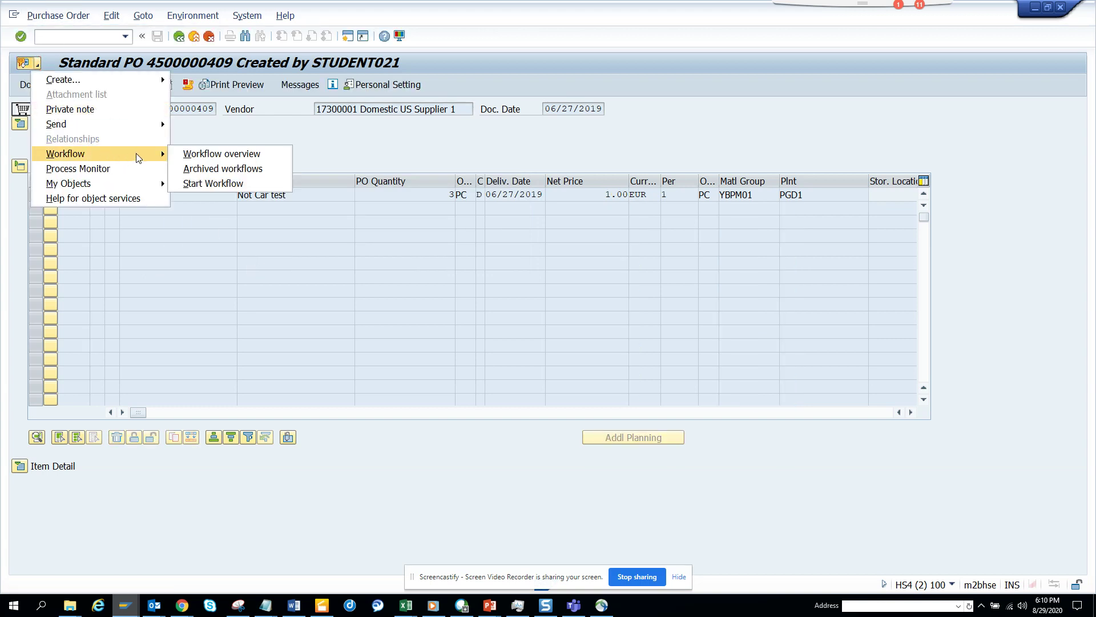
{"action": "left_click", "coordinate": [226, 153]}
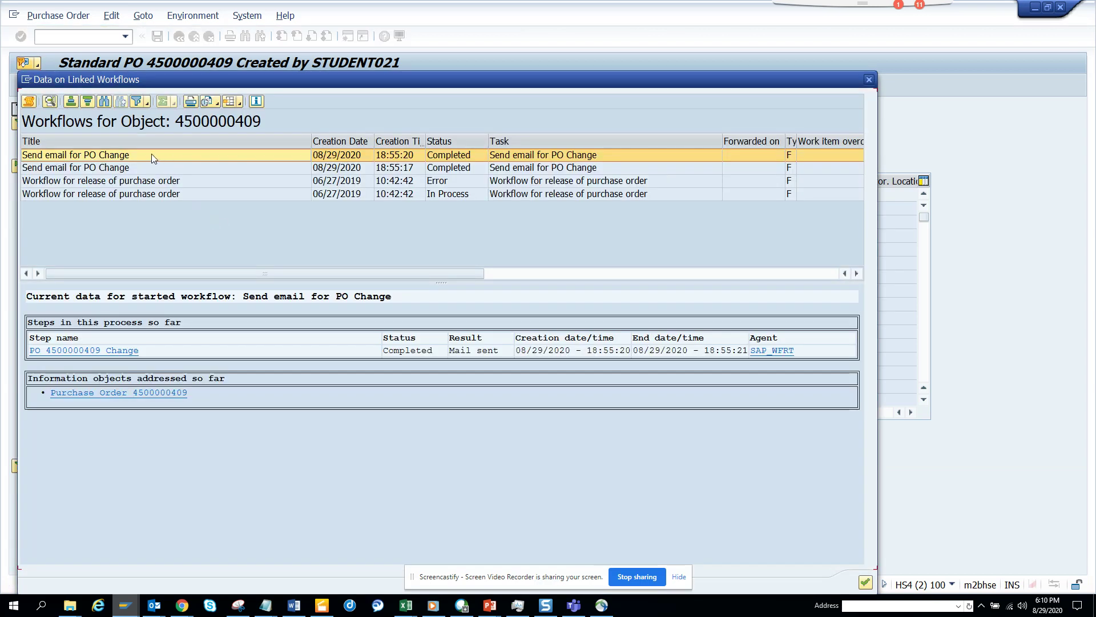
{"action": "left_click", "coordinate": [225, 155]}
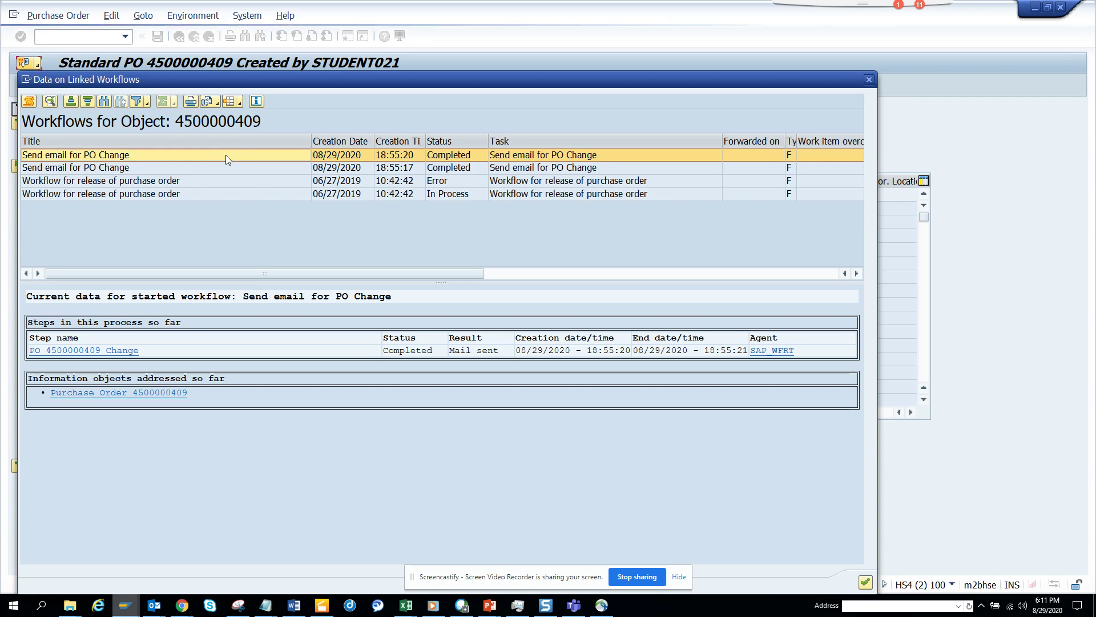
{"action": "left_click", "coordinate": [28, 102]}
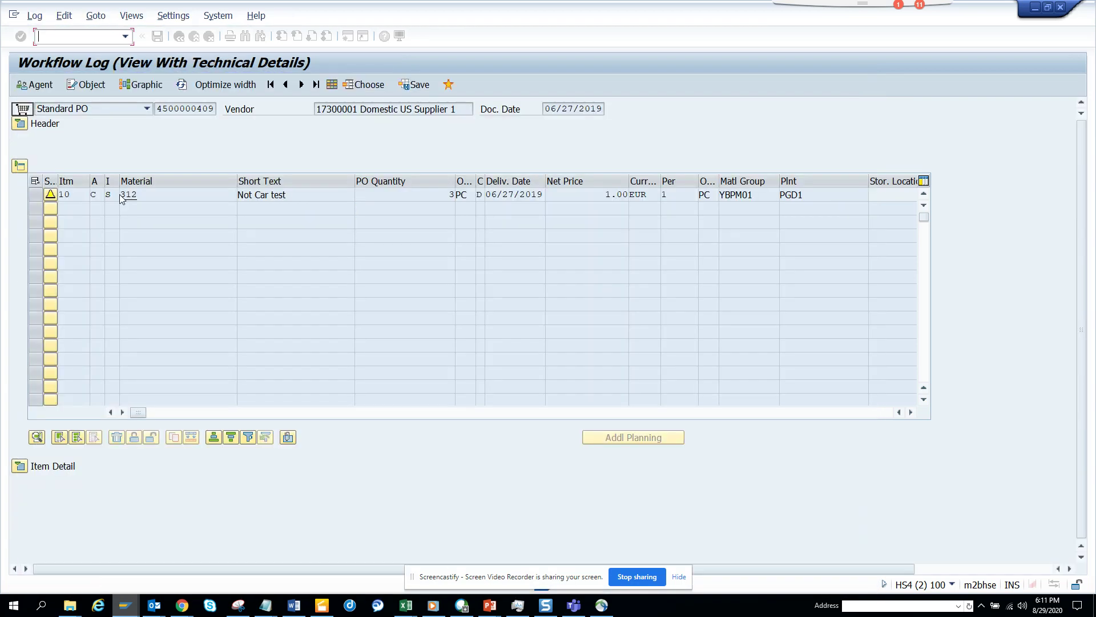
{"action": "left_click", "coordinate": [109, 237]}
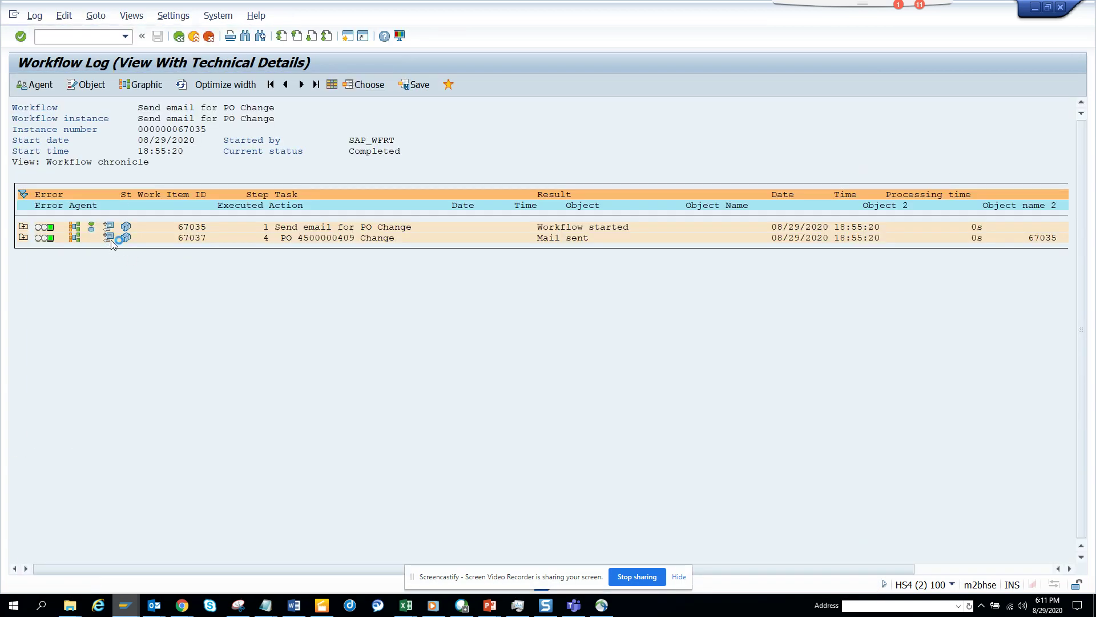
{"action": "left_click", "coordinate": [95, 279]}
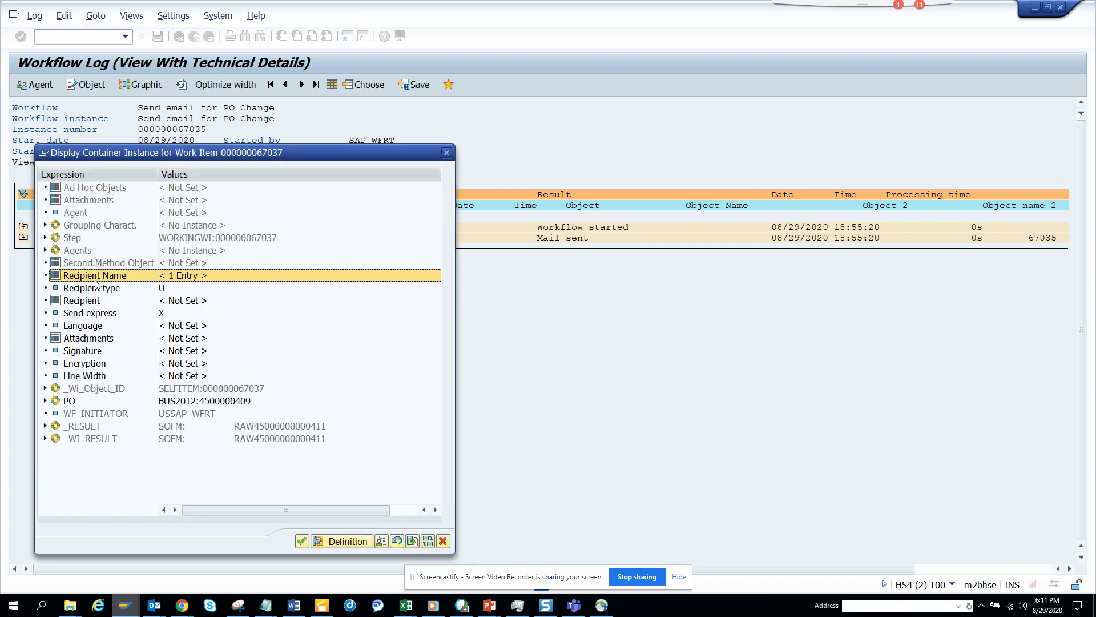
{"action": "double_click", "coordinate": [95, 279]}
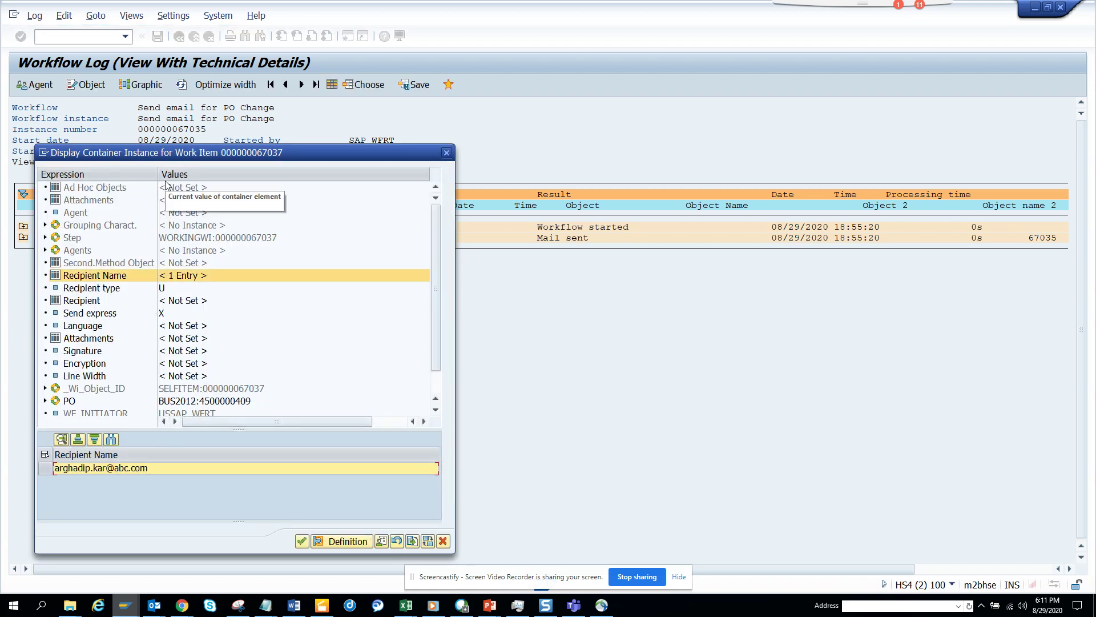
{"action": "mouse_move", "coordinate": [135, 610]}
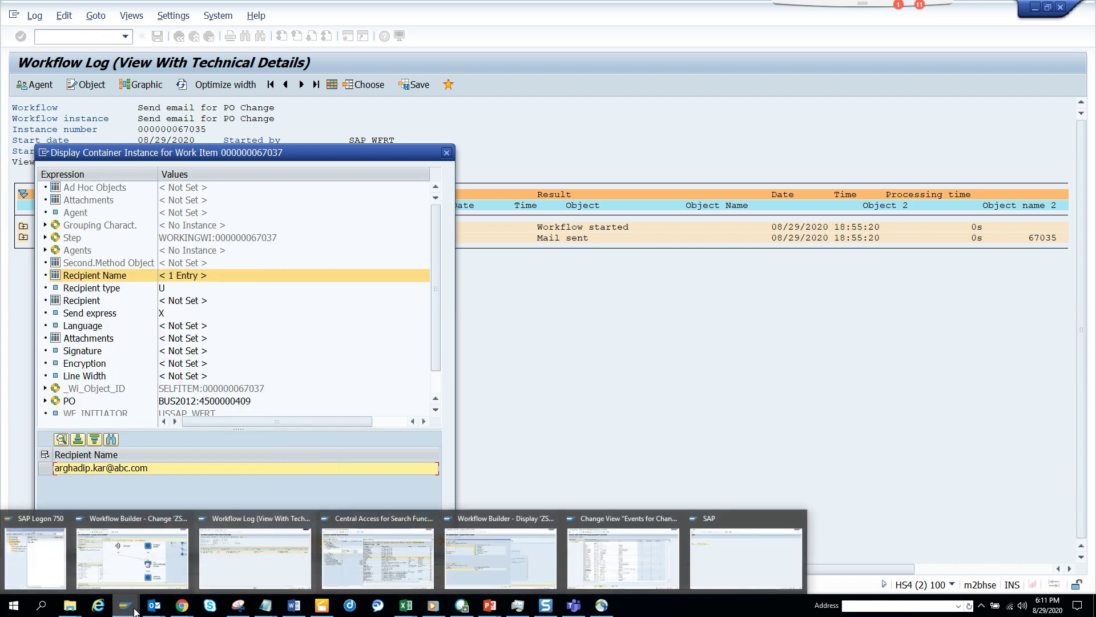
{"action": "left_click", "coordinate": [627, 561]}
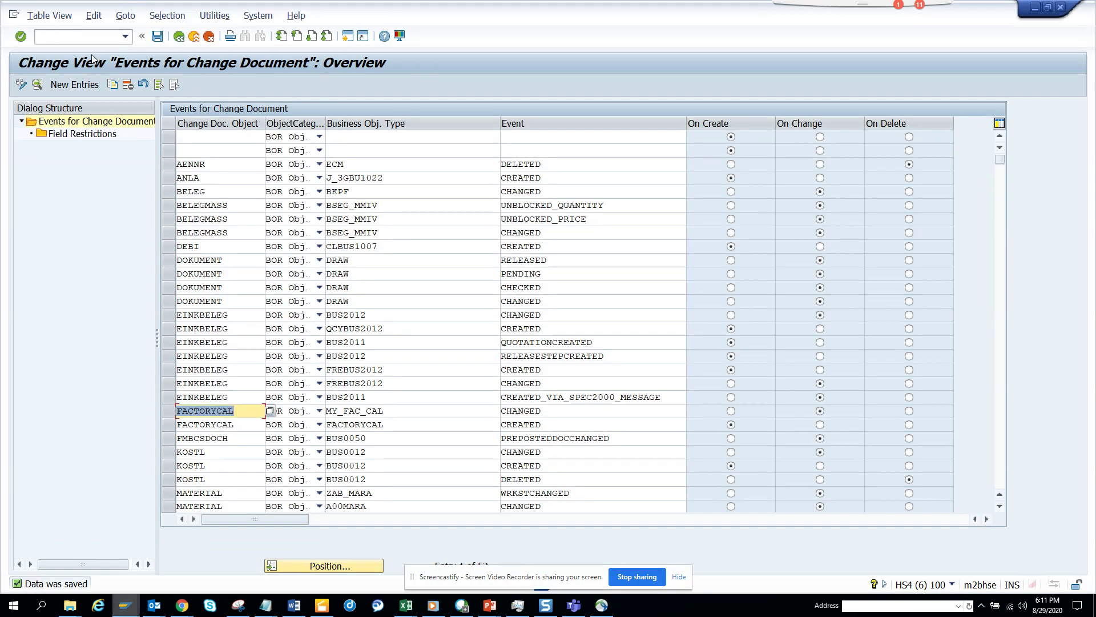
{"action": "type", "text": "/ns"}
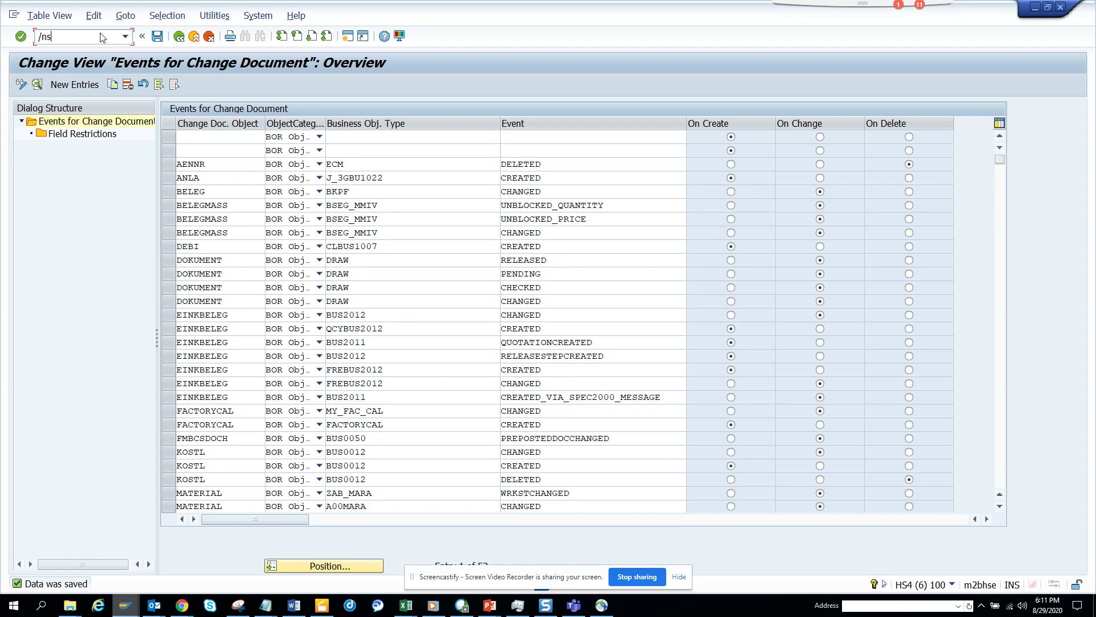
{"action": "type", "text": "ost"}
{"action": "key", "text": "Return"}
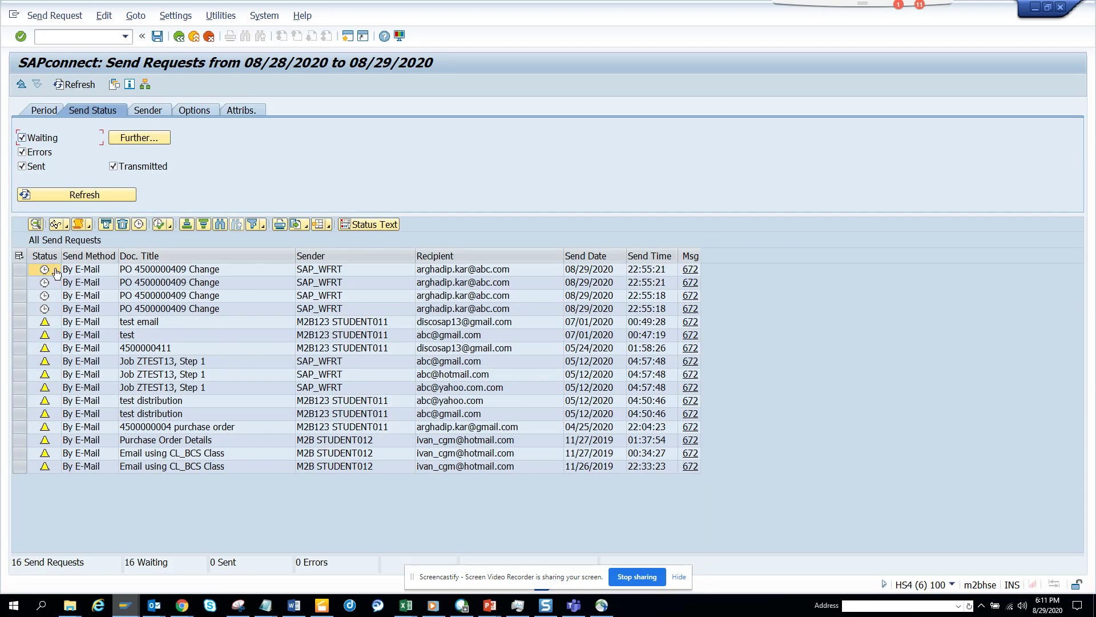
{"action": "left_click", "coordinate": [19, 269]}
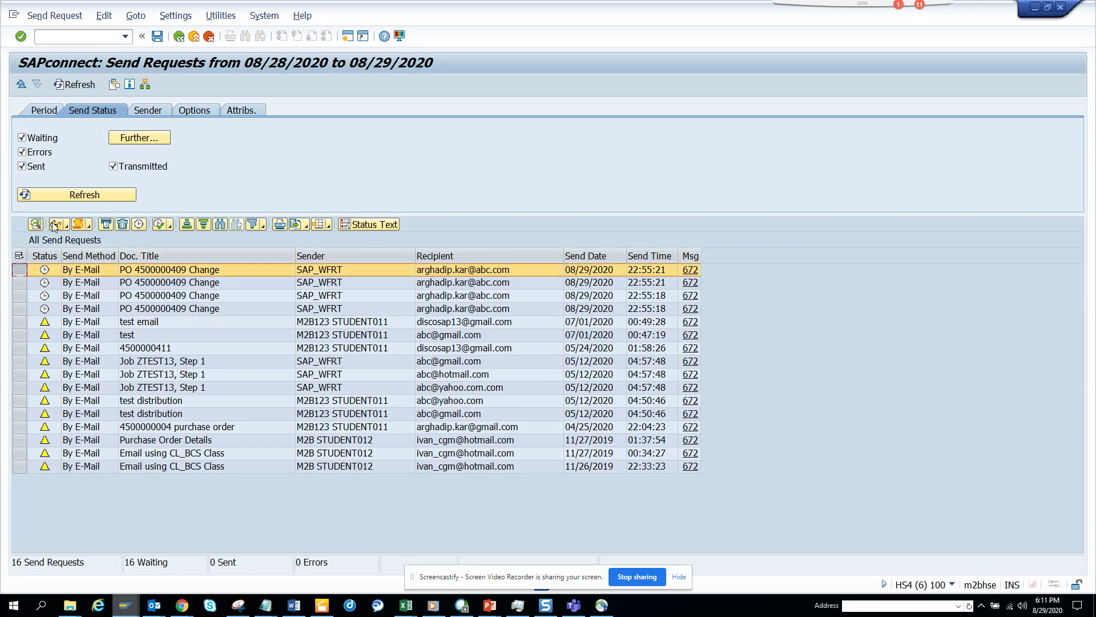